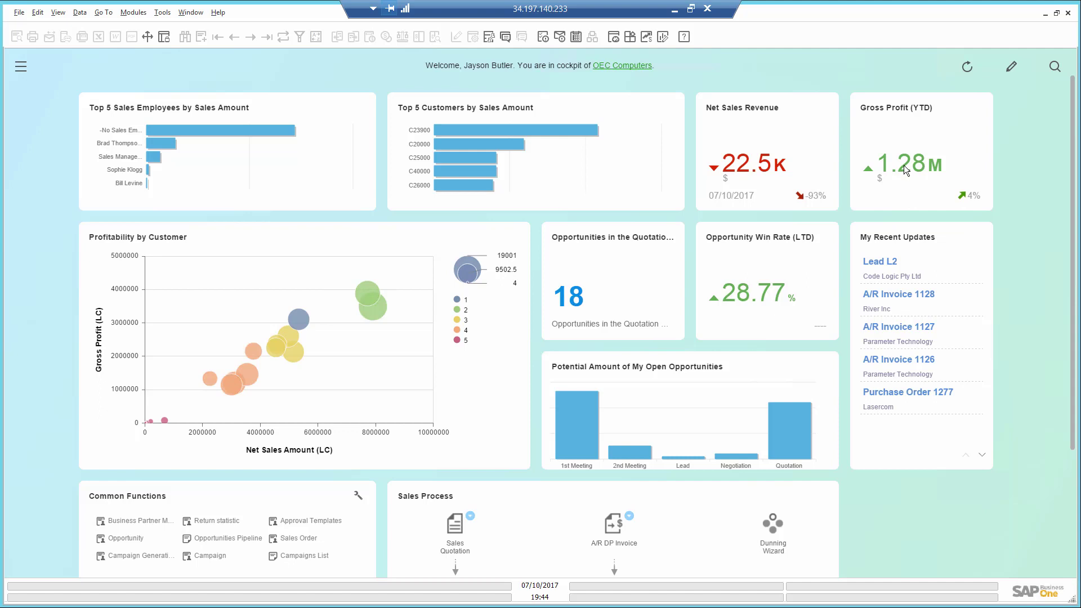
List the opportunities in the Quotation stage from the cockpit and sort them by predicted closing date, latest first.
mouse_move(904, 165)
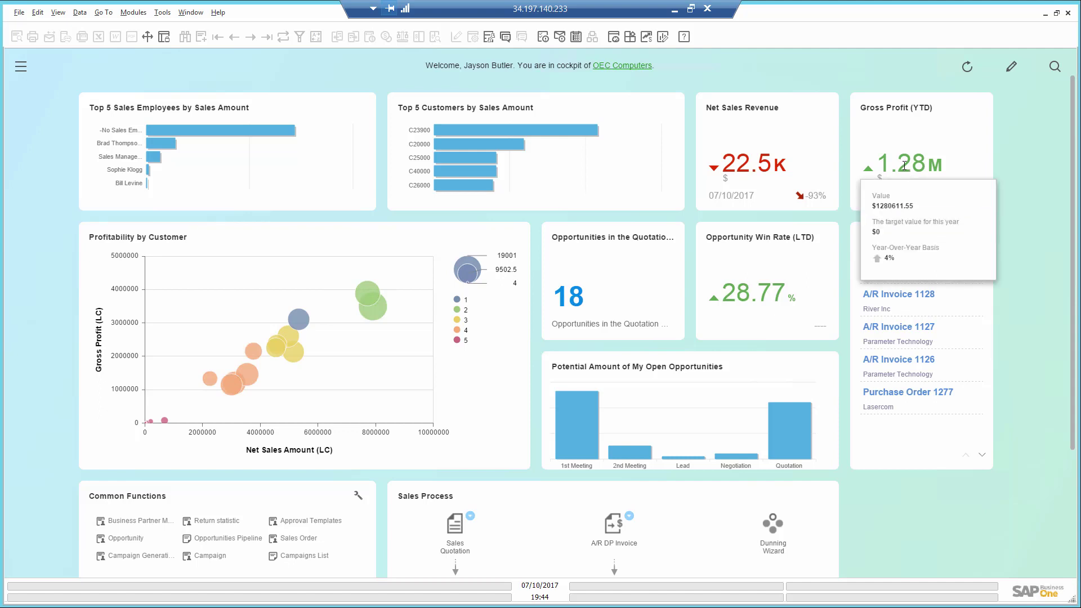
mouse_move(748, 166)
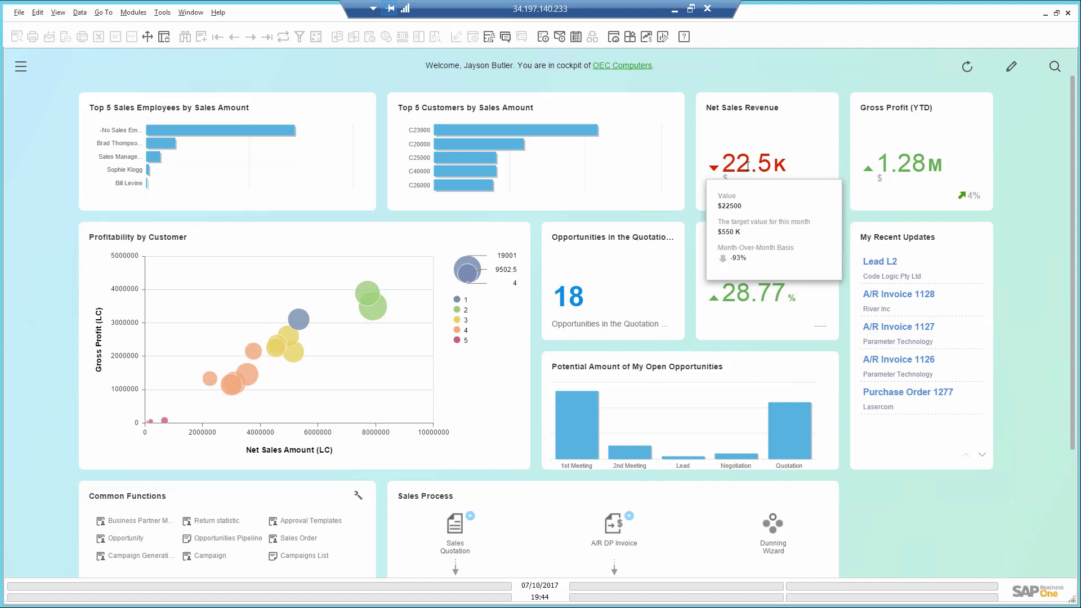
mouse_move(757, 293)
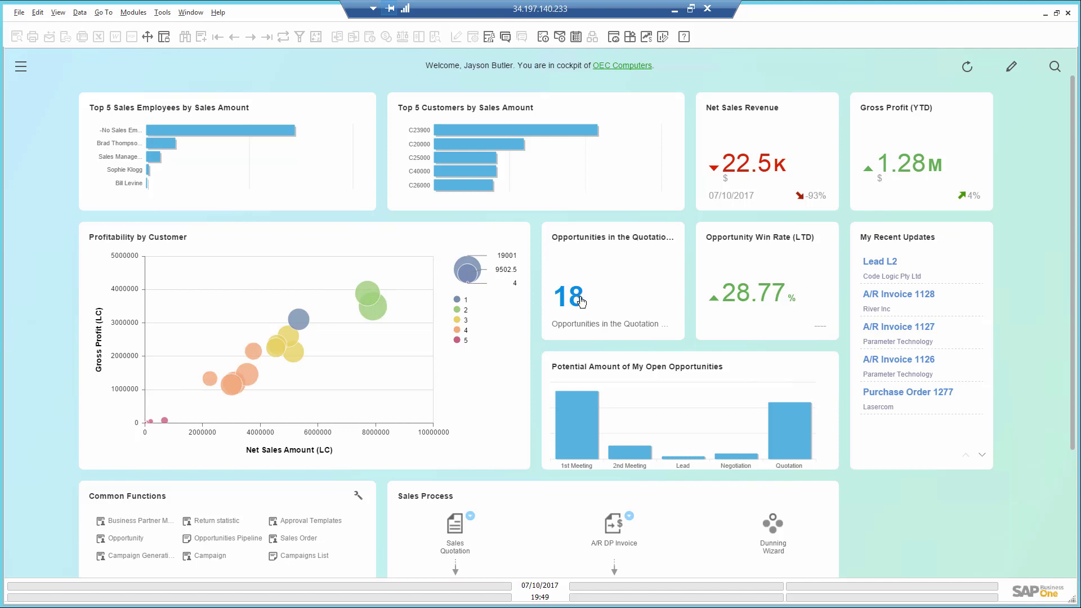
left_click(582, 302)
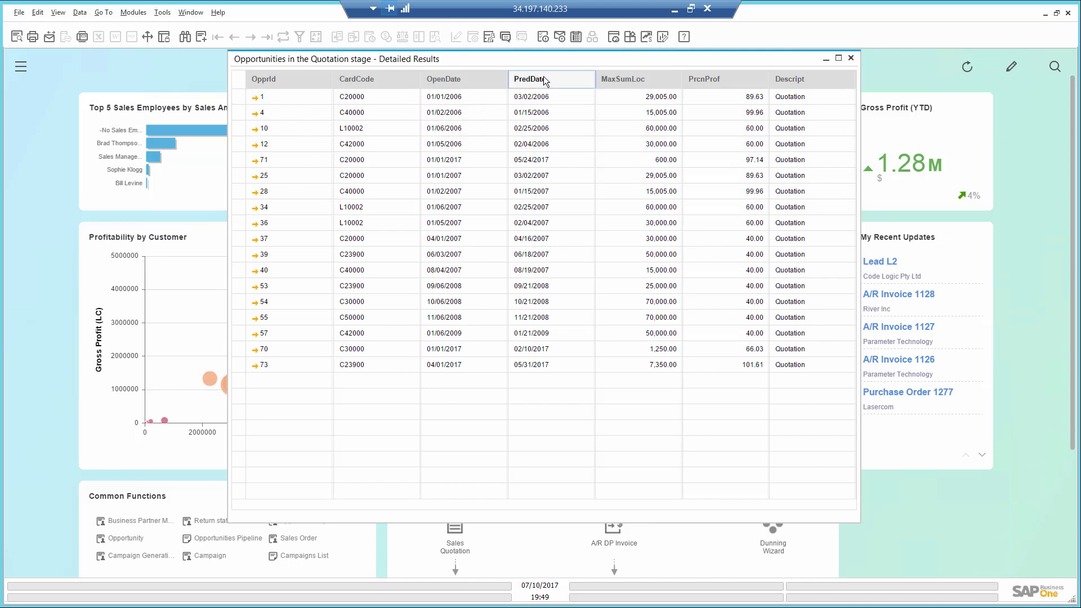
left_click(541, 78)
left_click(542, 116)
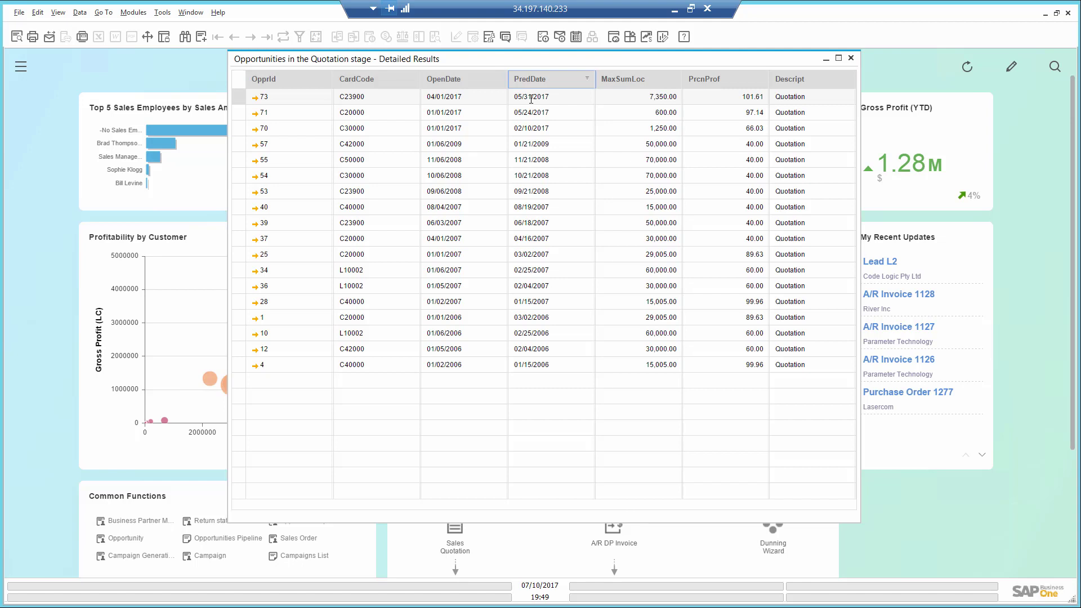
Open the Parameter Technology opportunity predicted to close on 05/31/2017 and the sales quotation linked to its Quotation stage.
left_click(254, 98)
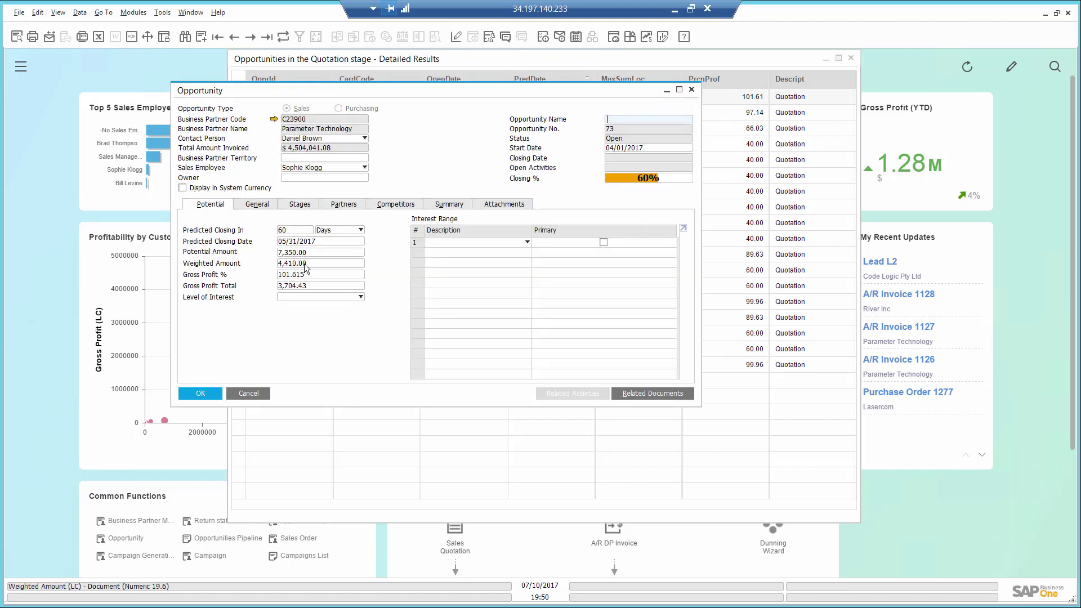
left_click(297, 210)
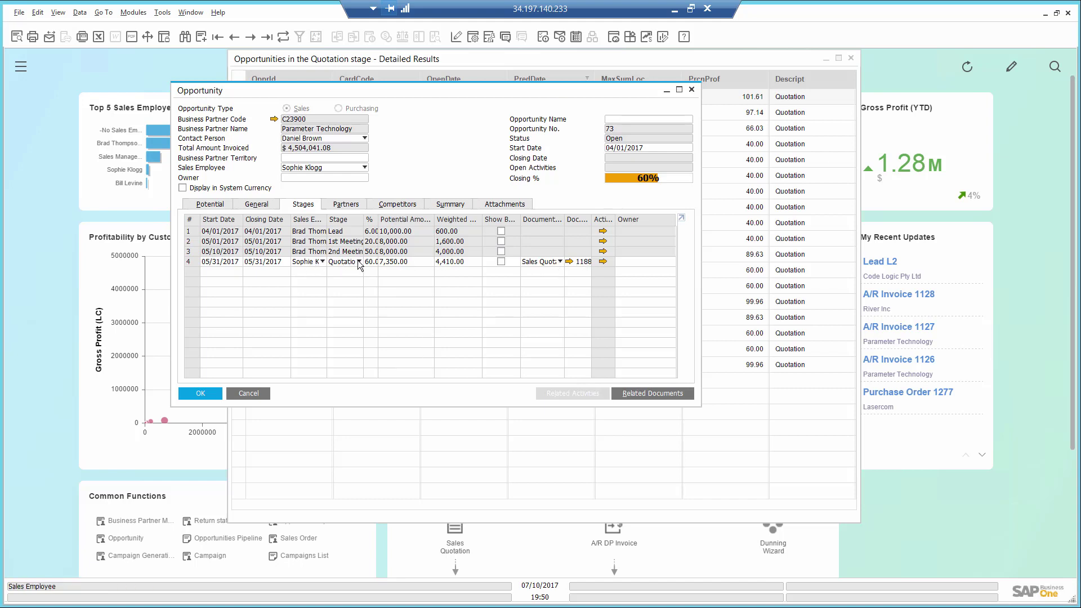
left_click(570, 261)
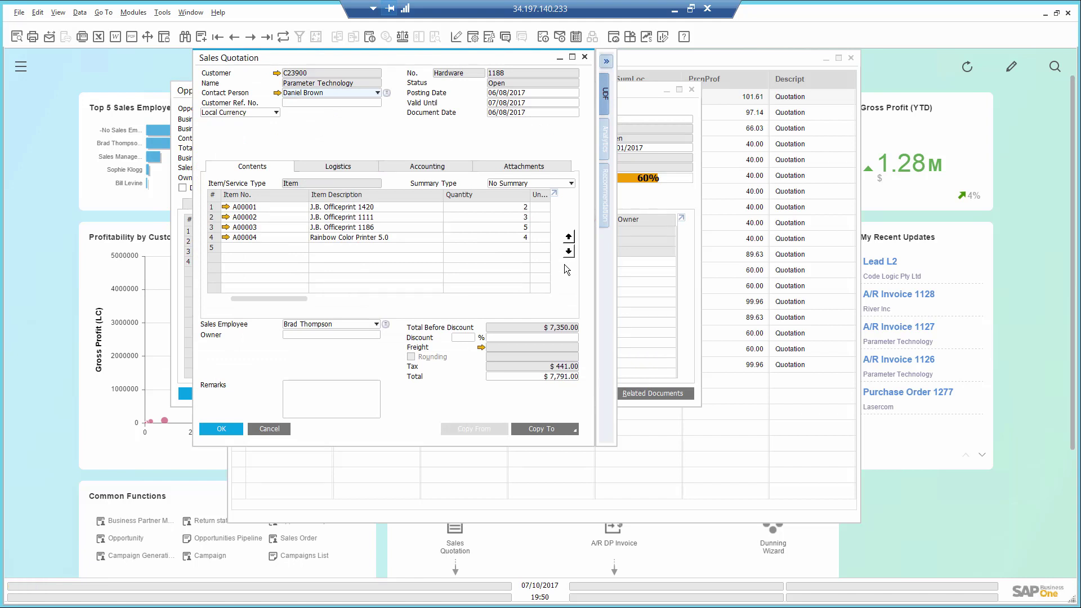
Start a conversation with the opportunity's sales employee and write a message asking them to please look at this quotation.
left_click(505, 38)
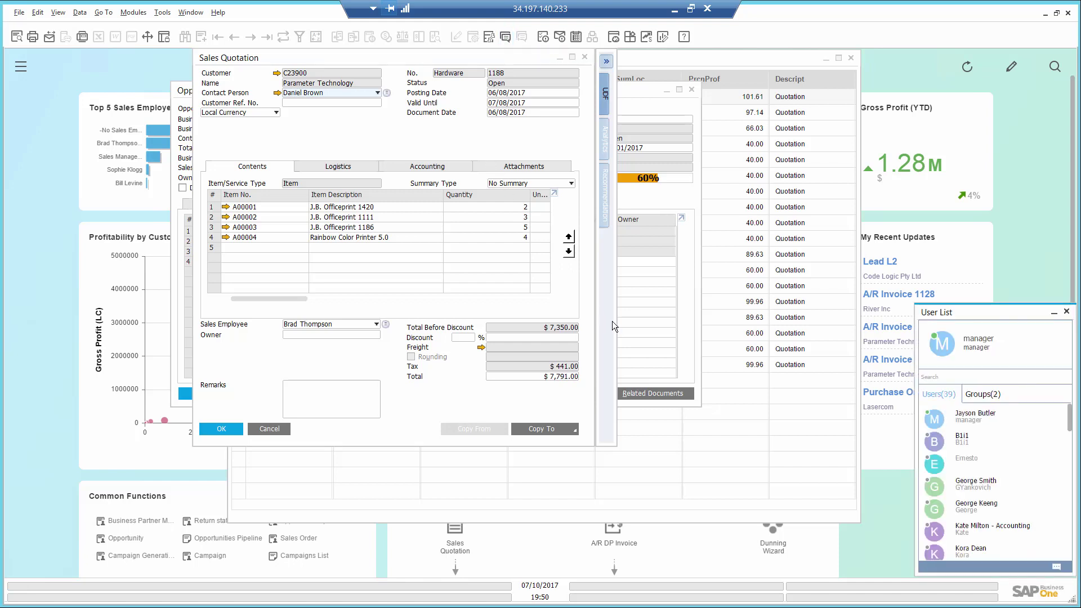
left_click(974, 377)
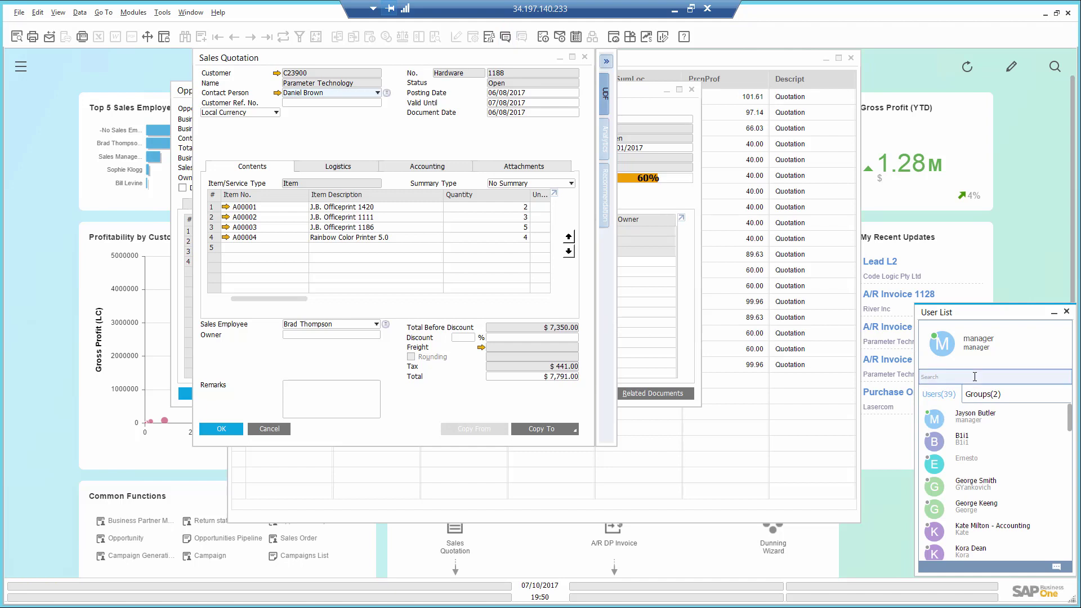
type("so")
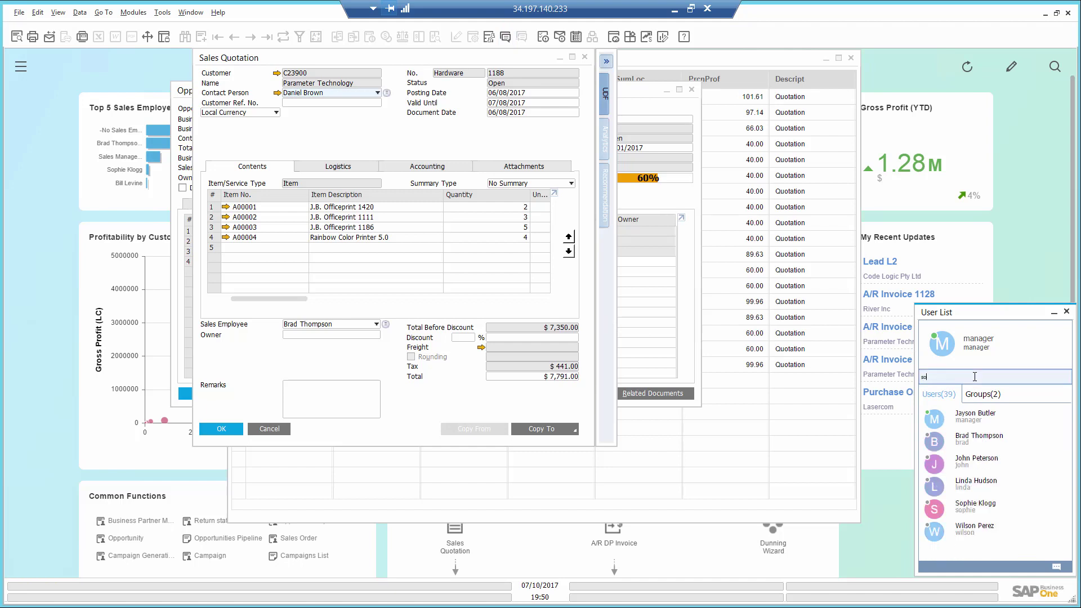
double_click(975, 505)
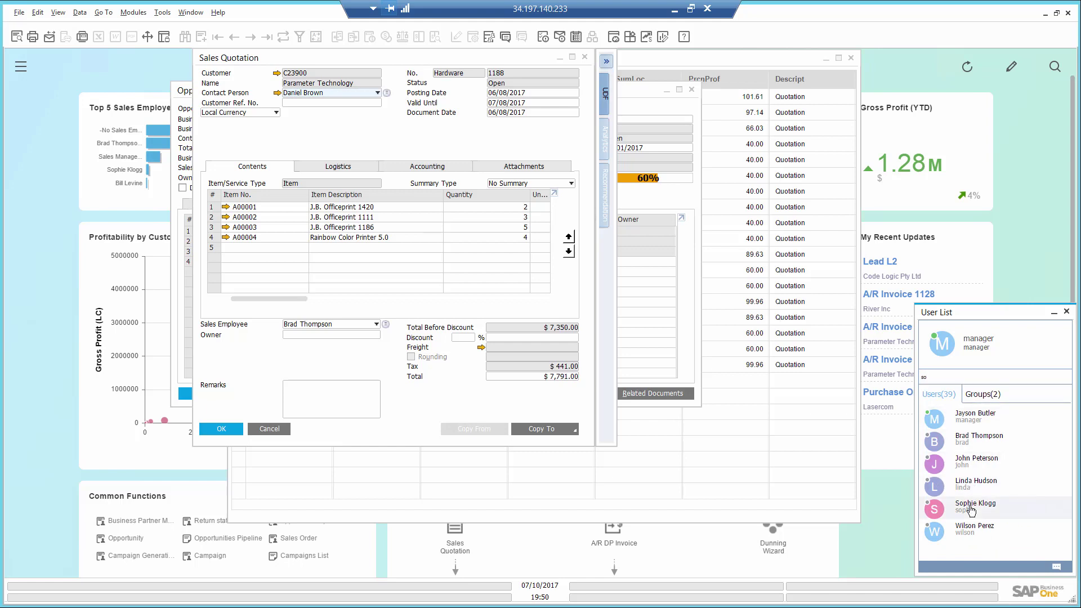
left_click(611, 389)
type("hi sophie, please look at this quotation")
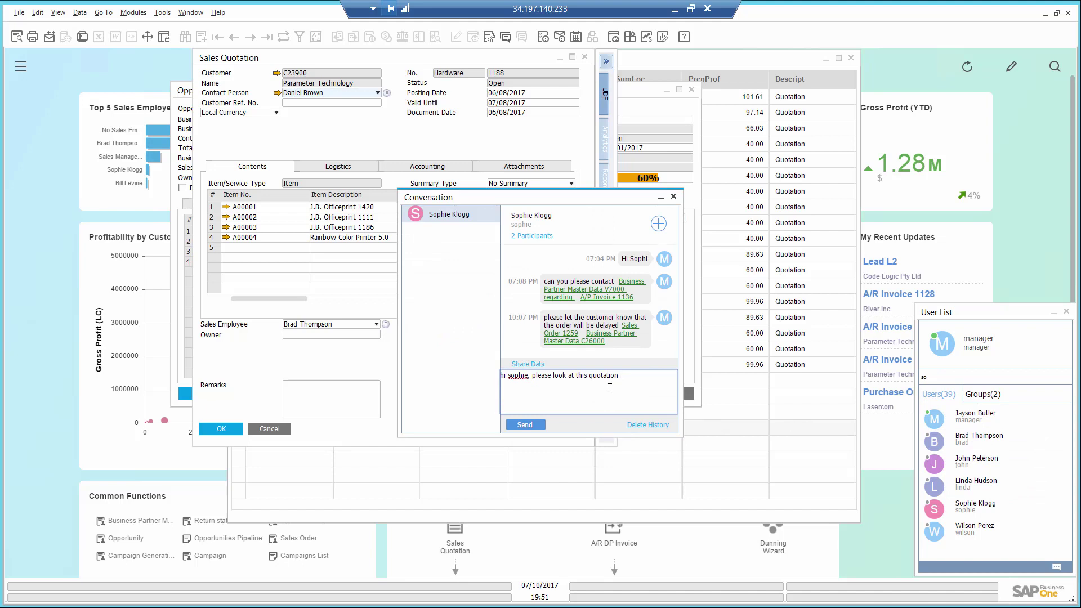
Attach the open sales quotation to the message, send it, and close the conversation, quotation and opportunity.
left_click(383, 128)
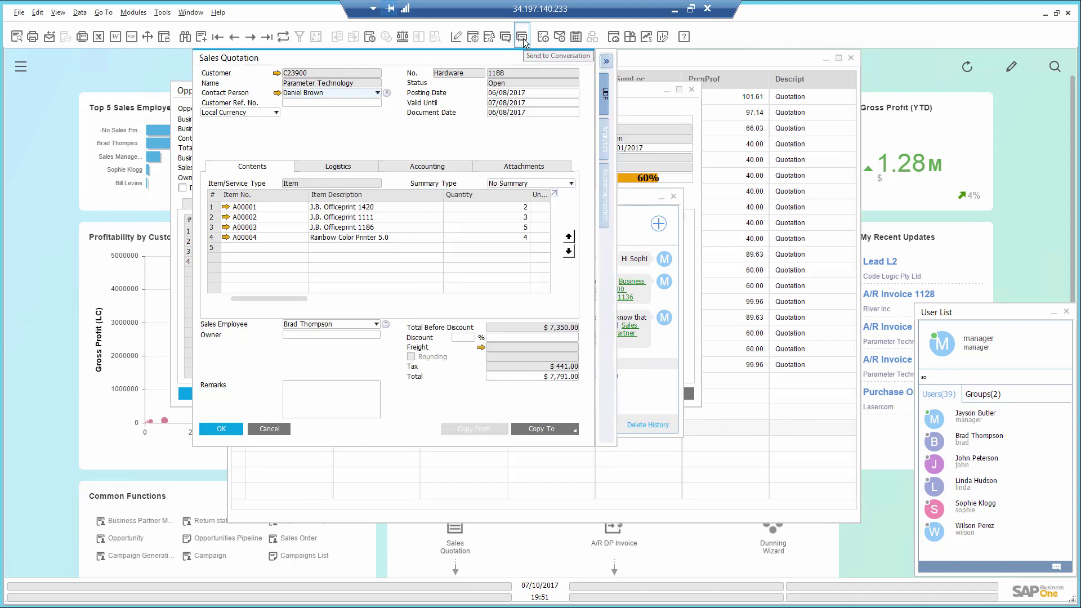
left_click(522, 38)
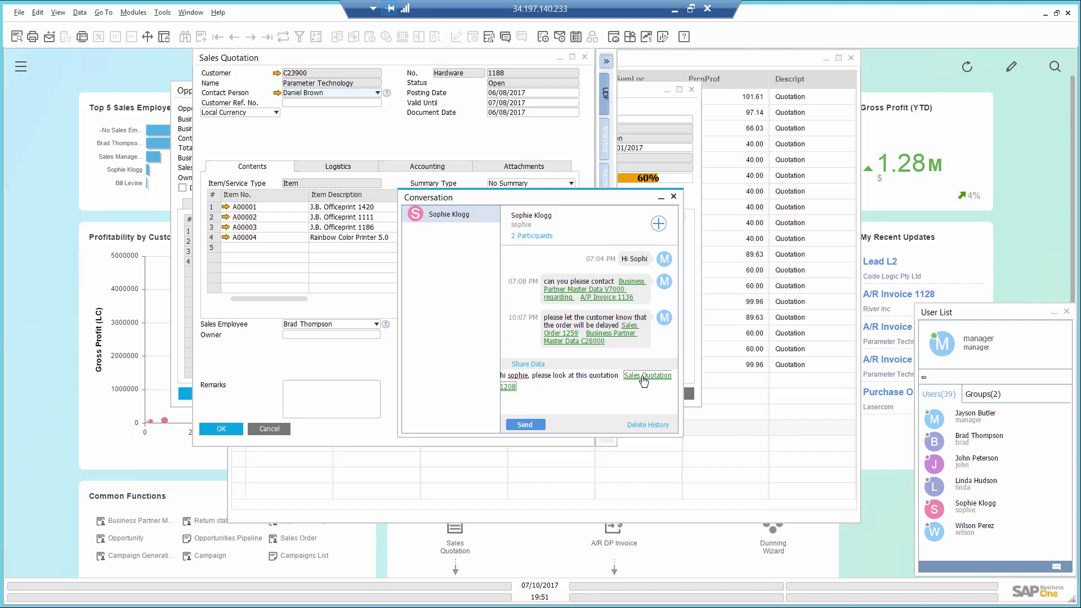
left_click(526, 425)
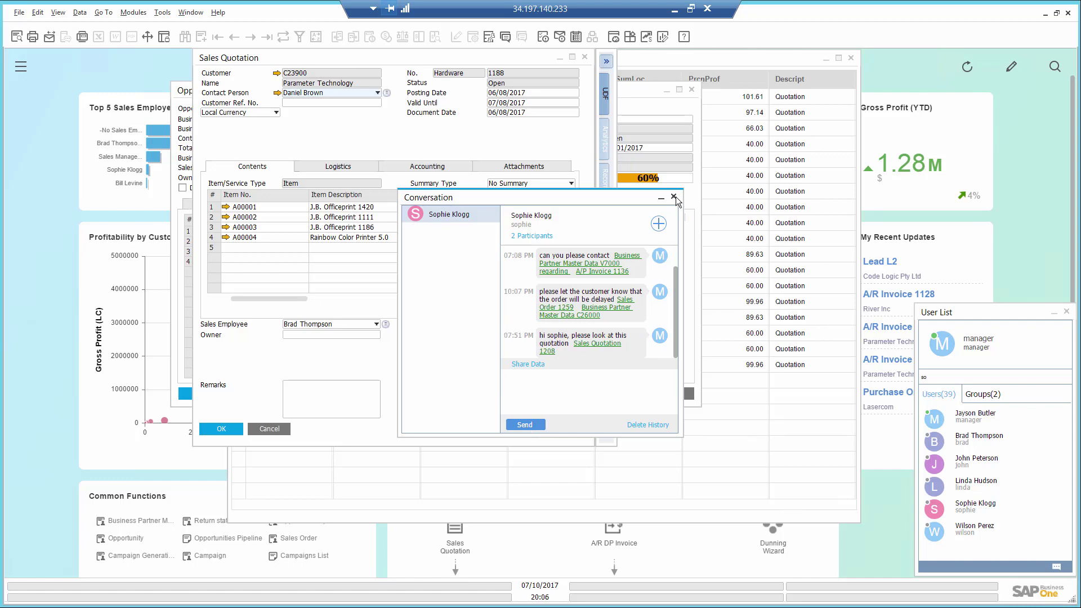
left_click(674, 197)
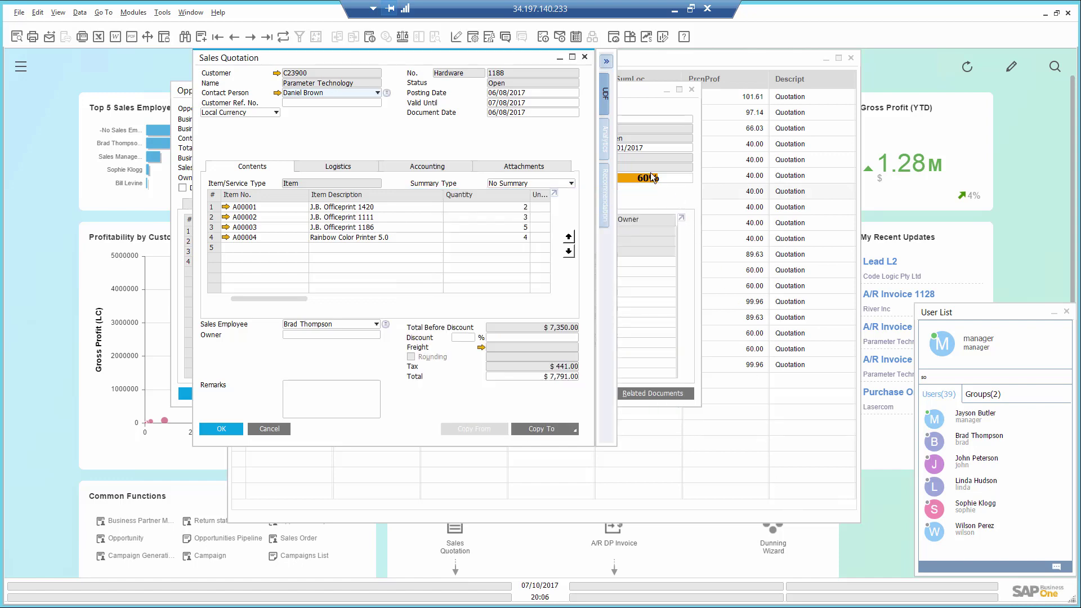
left_click(583, 56)
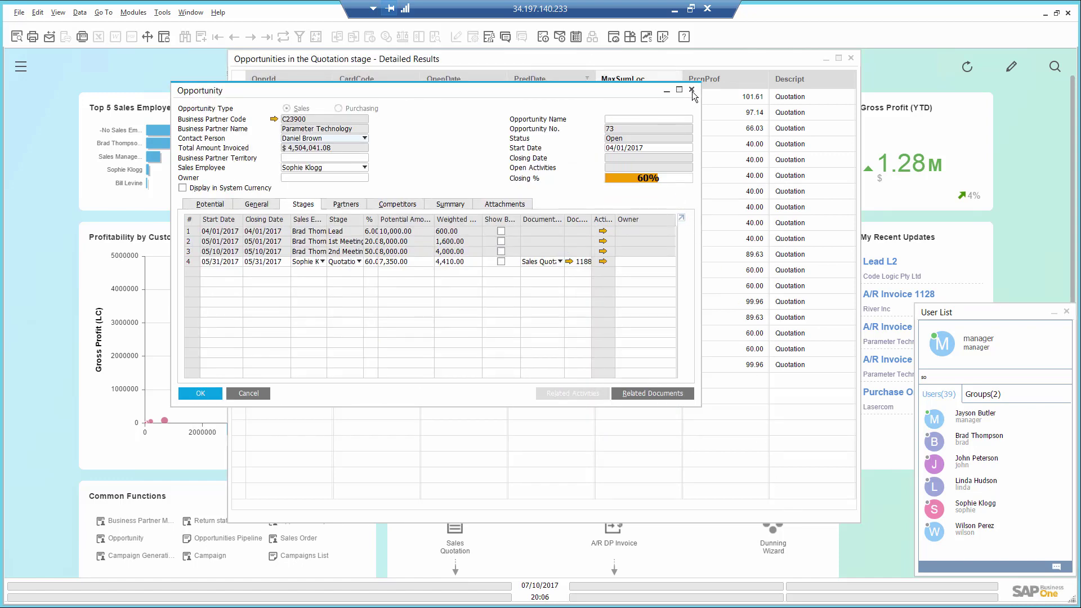
left_click(691, 90)
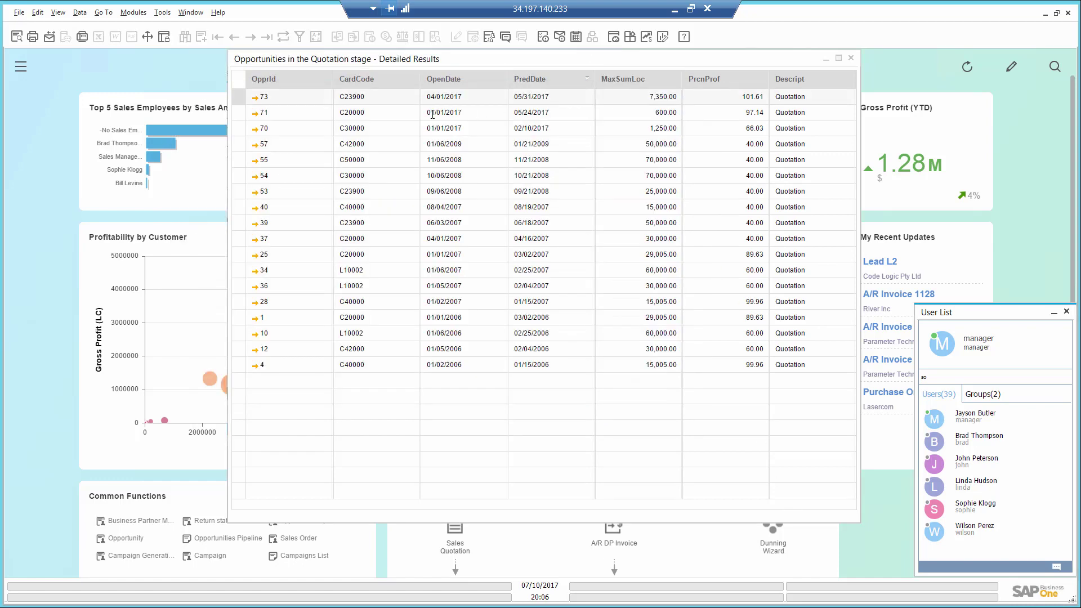
Open the business partner master data from the 05/24/2017 Maxi-Teq opportunity and view its delivery rate, revenue and profit, and sales orders analytics.
left_click(259, 116)
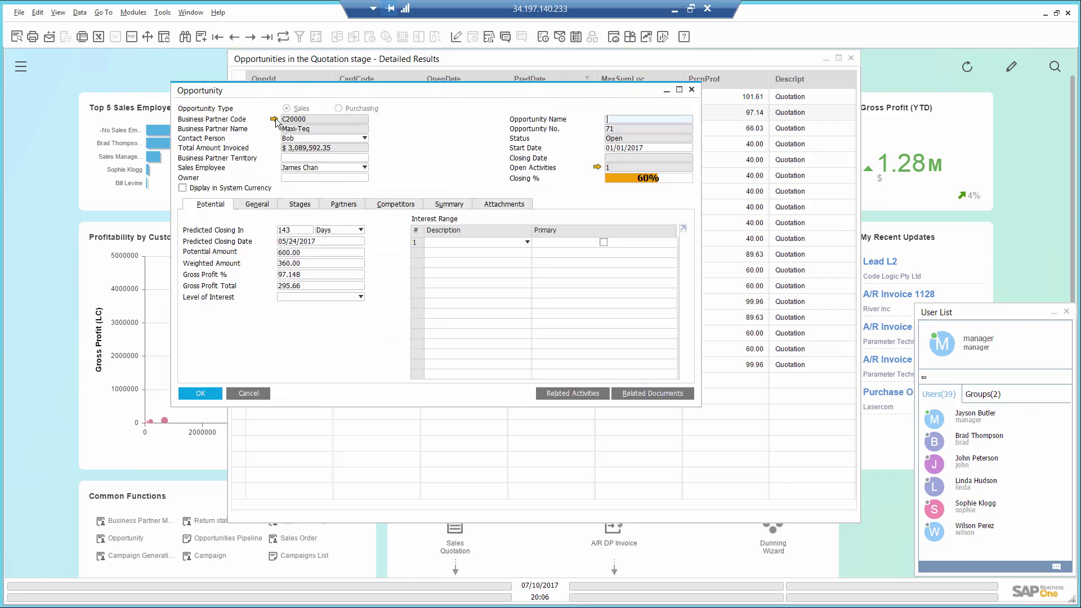
left_click(274, 119)
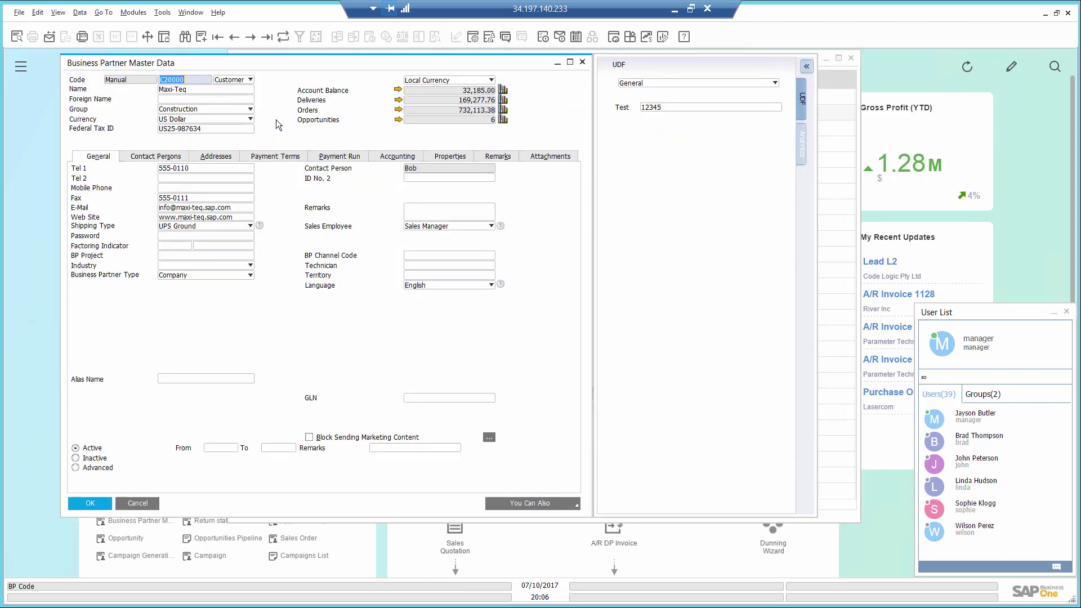
left_click(800, 150)
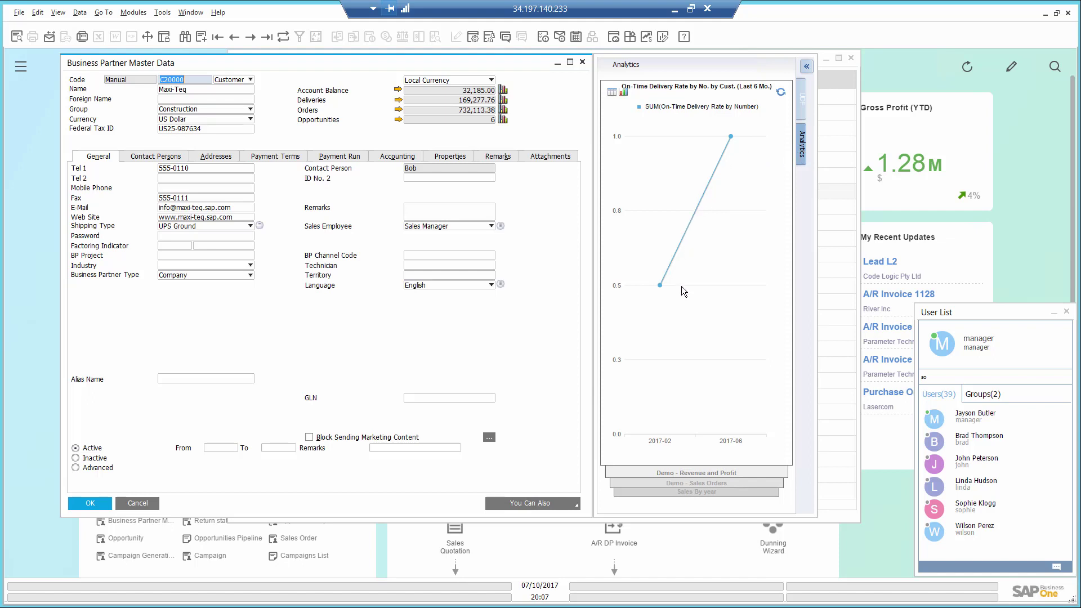
left_click(697, 474)
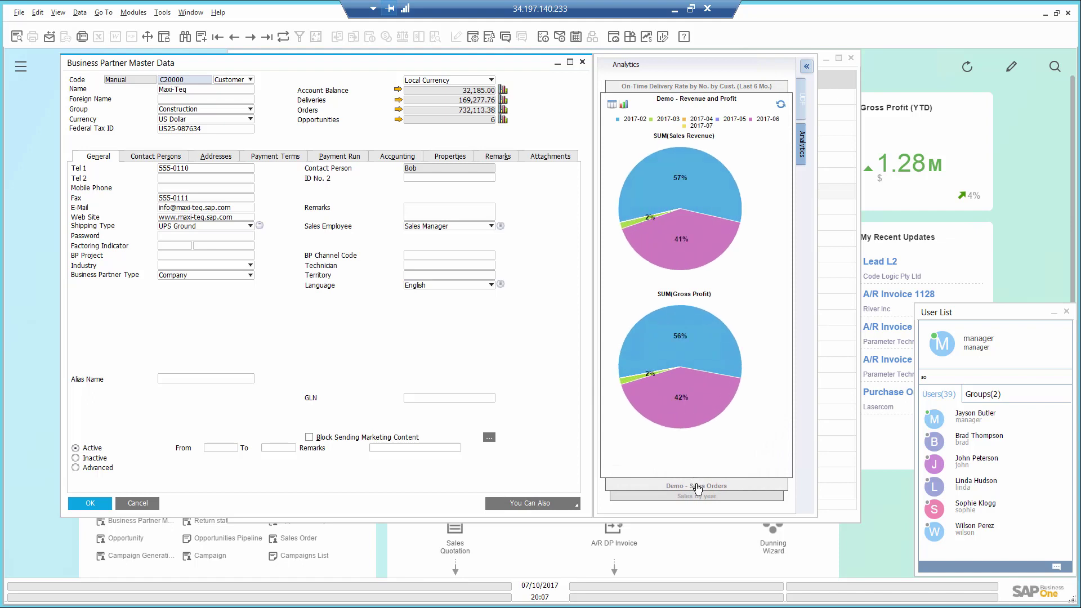
left_click(697, 487)
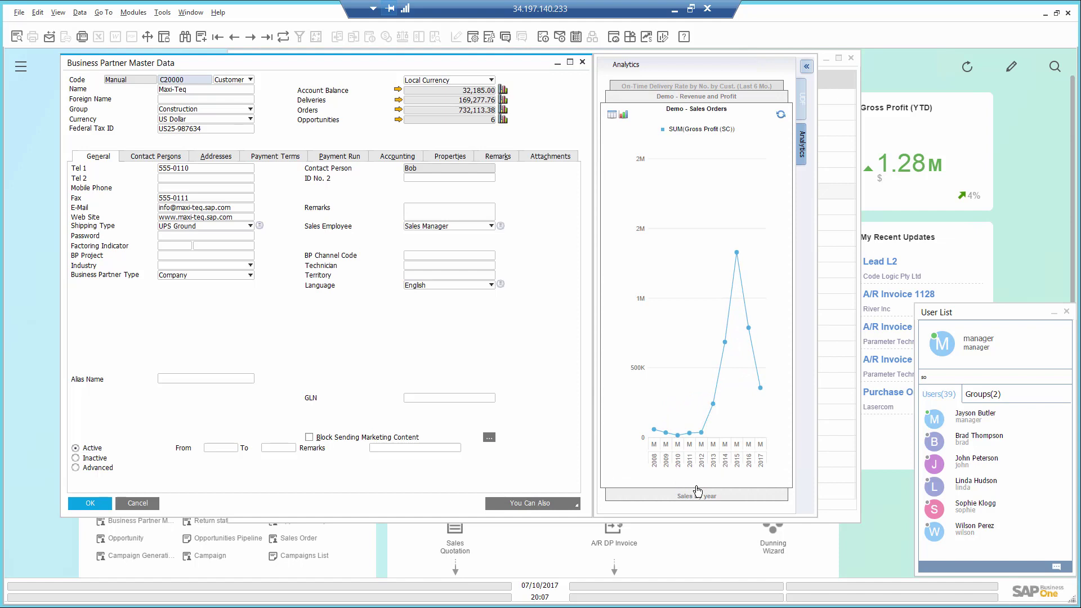
Open the Customer 360 view for Maxi-Teq and examine its General, Sales and Order Fulfillment dashboards.
left_click(568, 504)
left_click(532, 492)
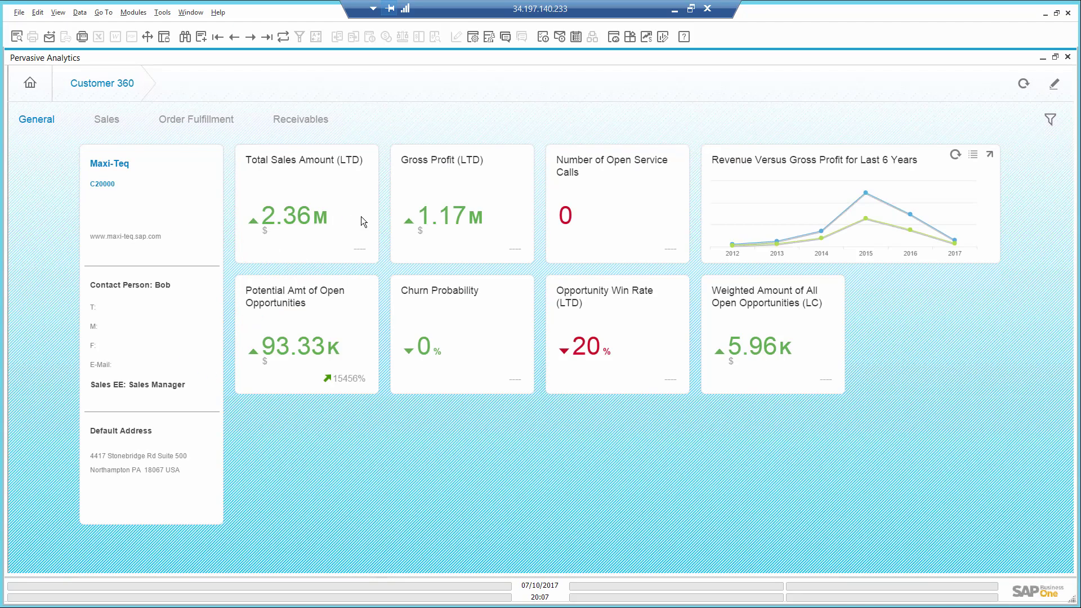
mouse_move(415, 356)
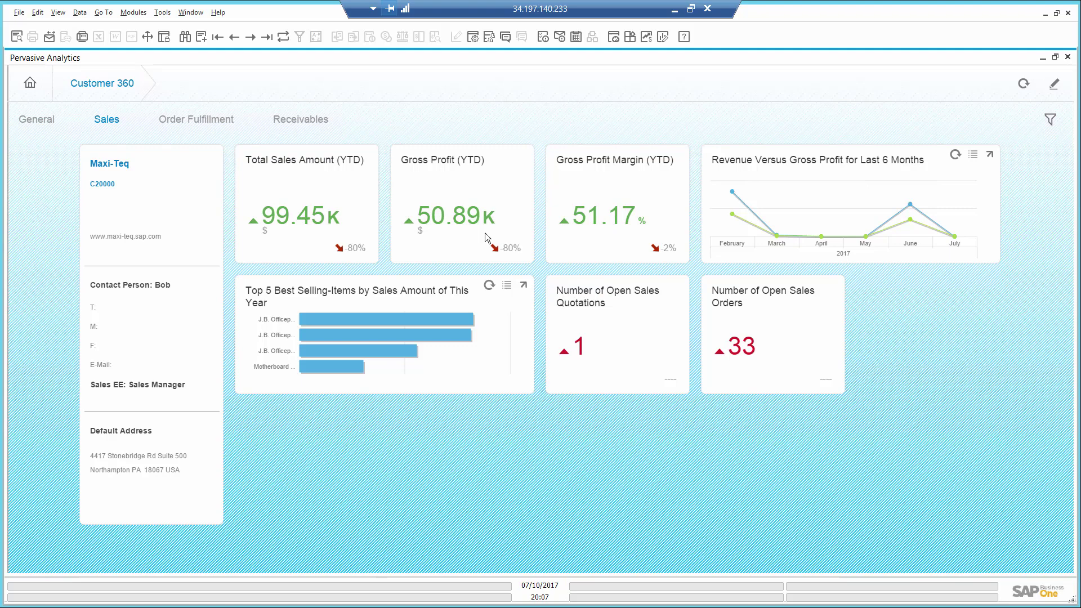
left_click(208, 129)
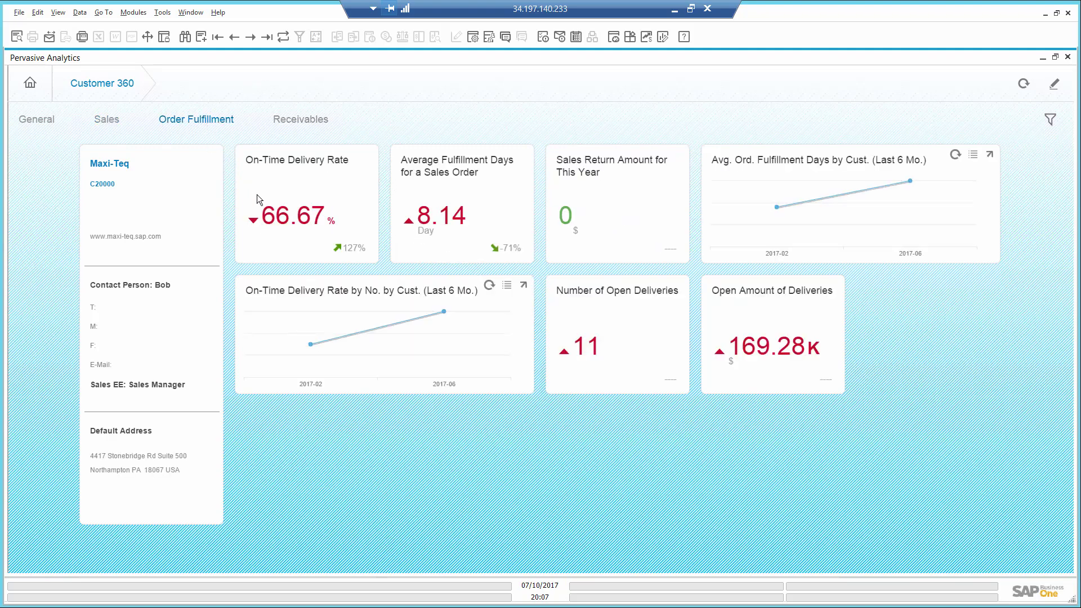
mouse_move(294, 205)
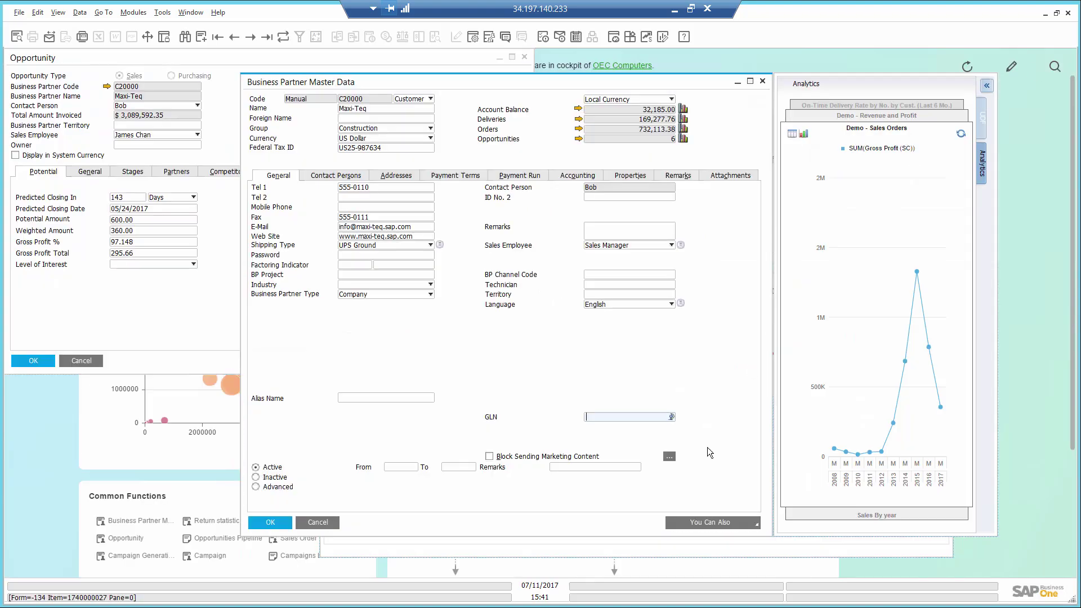
Add a phone call activity for Maxi-Teq with remark "appriciation call, follow up next month" and a 15-minute reminder, and close the customer and opportunity records.
left_click(697, 523)
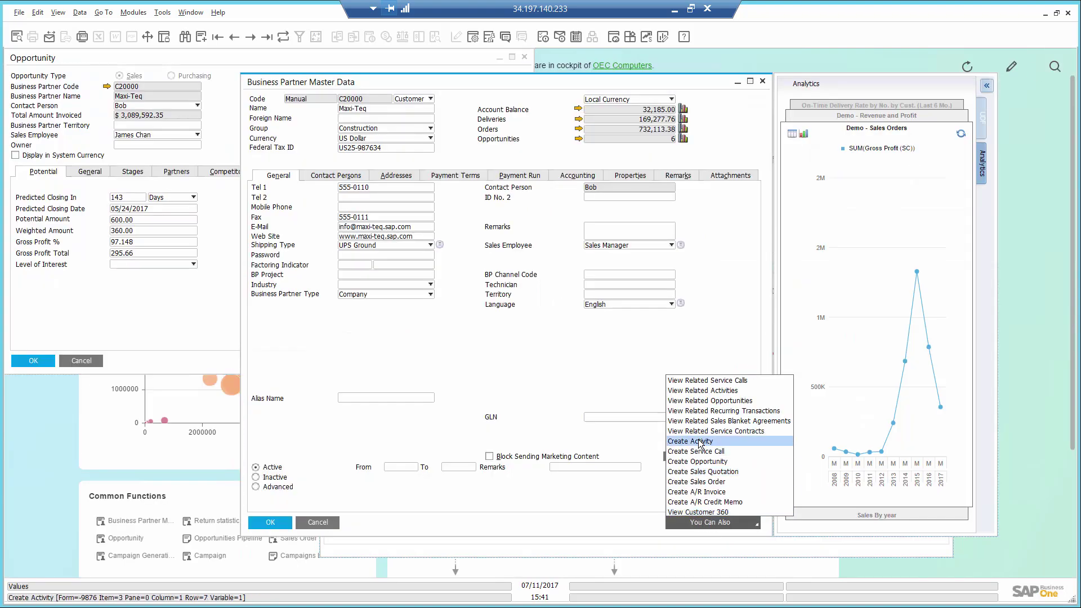
left_click(699, 442)
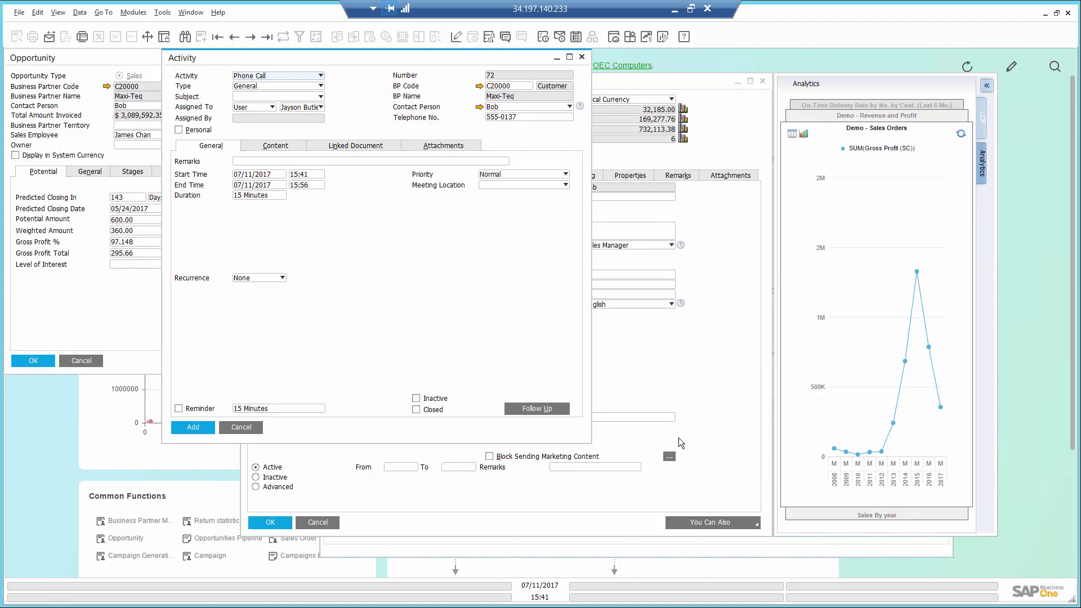
left_click(339, 161)
type("appriciation call, follow up next month")
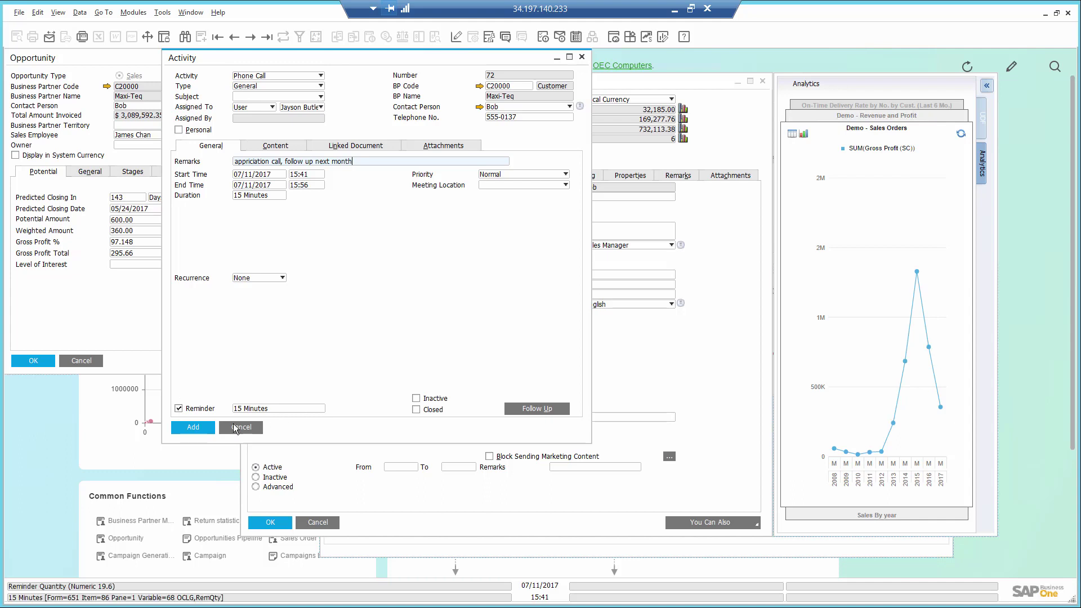
left_click(192, 428)
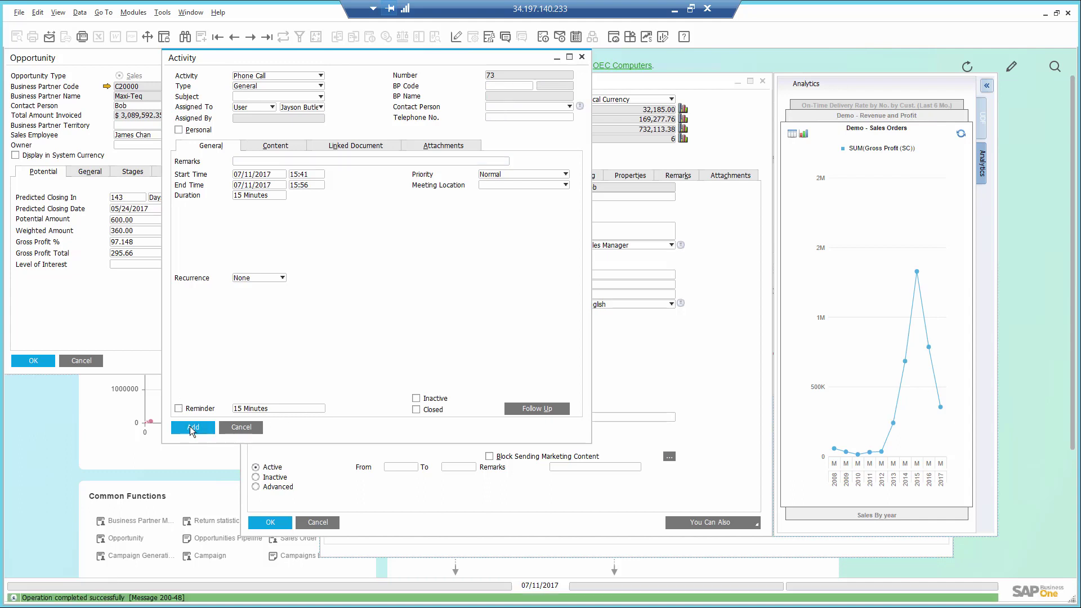
left_click(234, 430)
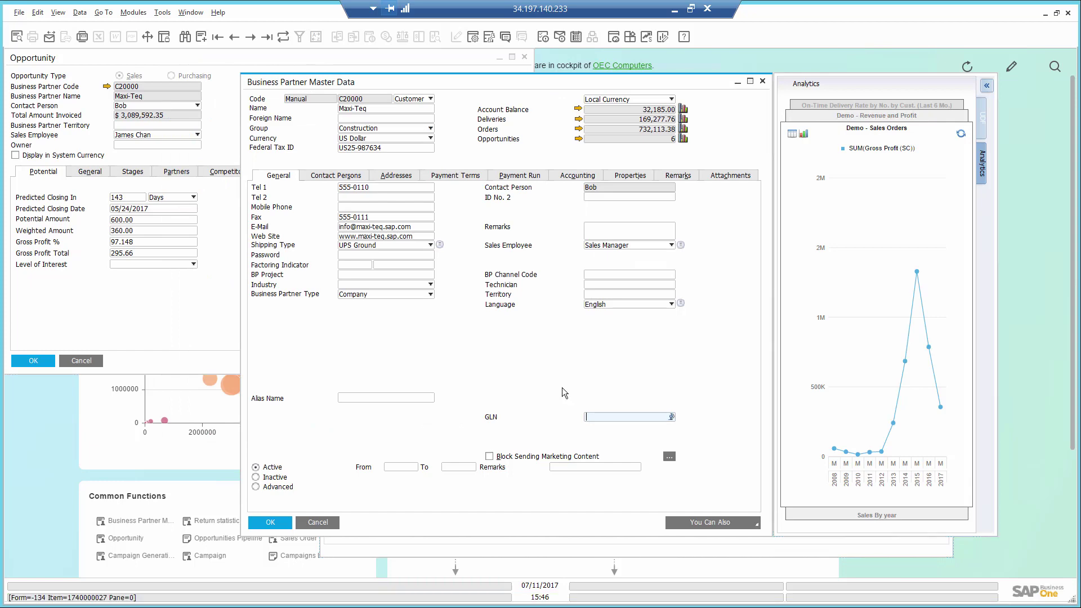
left_click(318, 522)
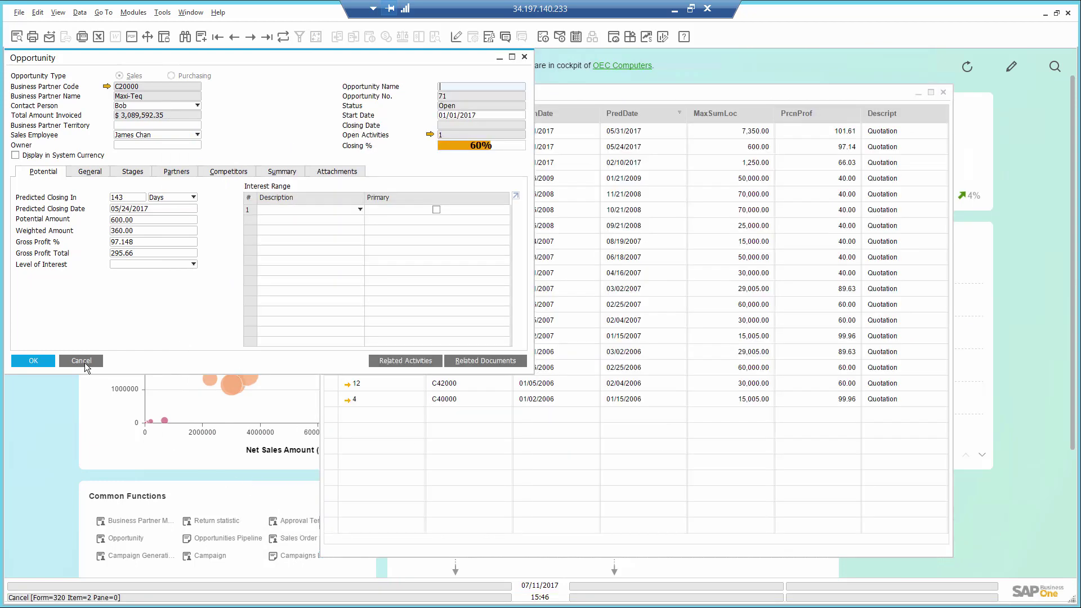
left_click(82, 361)
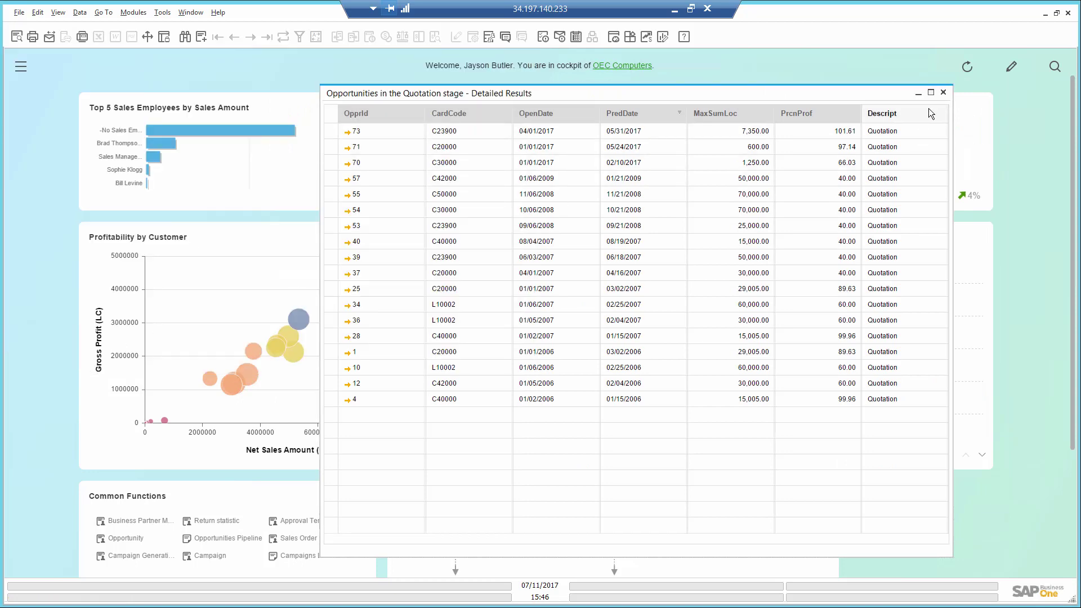
Close the opportunities list and start the Campaign Generation Wizard with a campaign based on existing campaign no. 7.
left_click(943, 92)
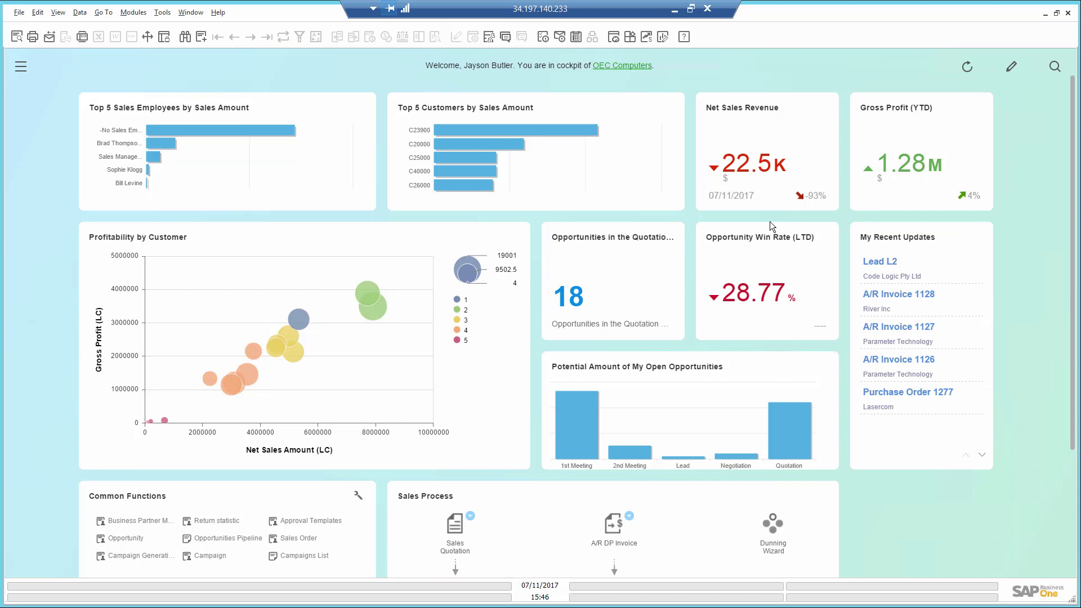
left_click(140, 555)
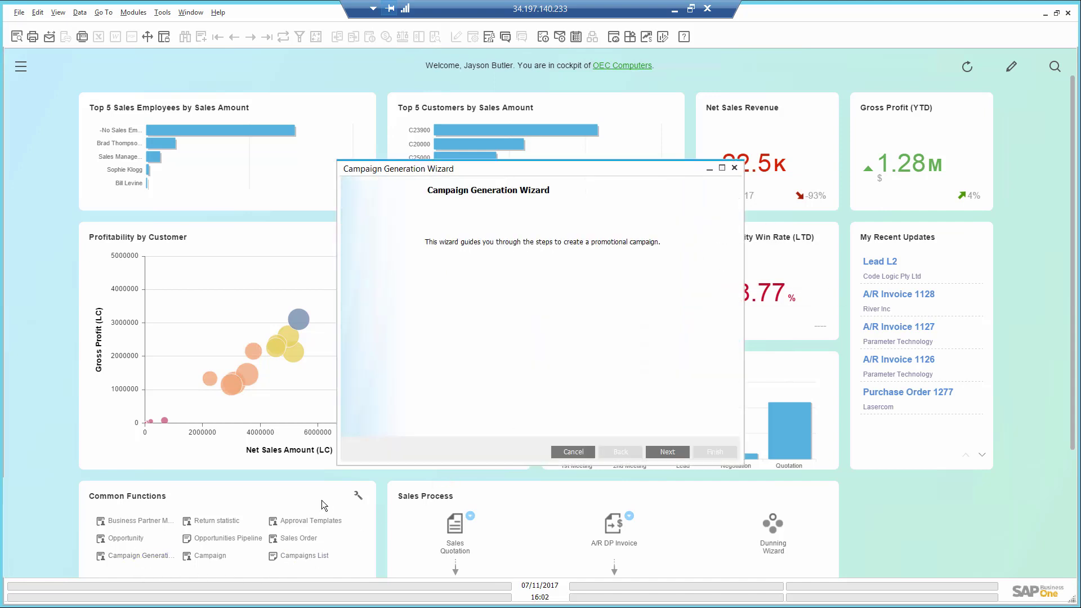
left_click(667, 451)
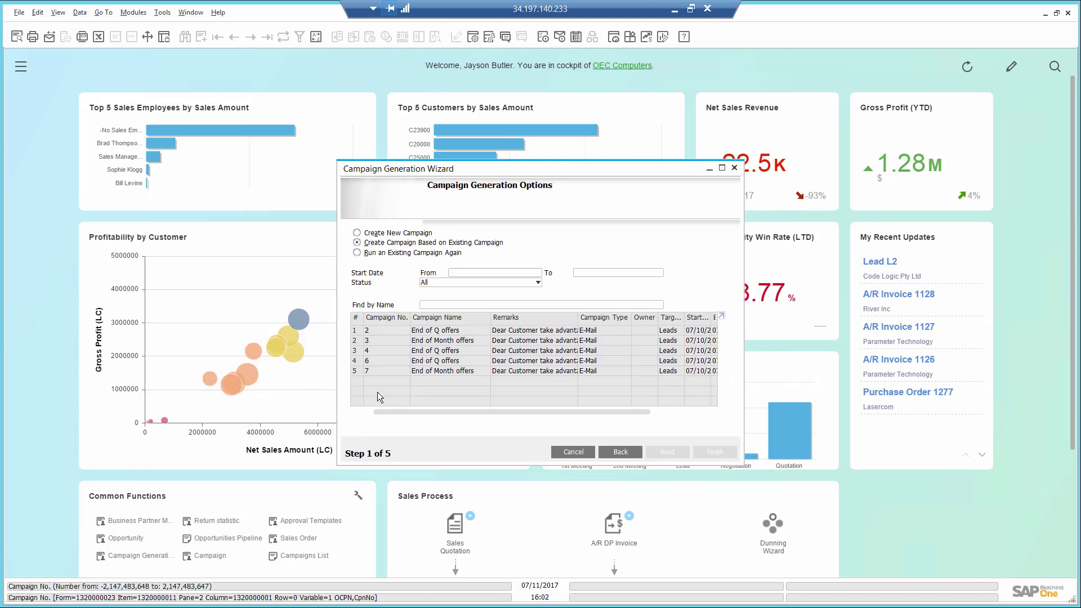
left_click(354, 370)
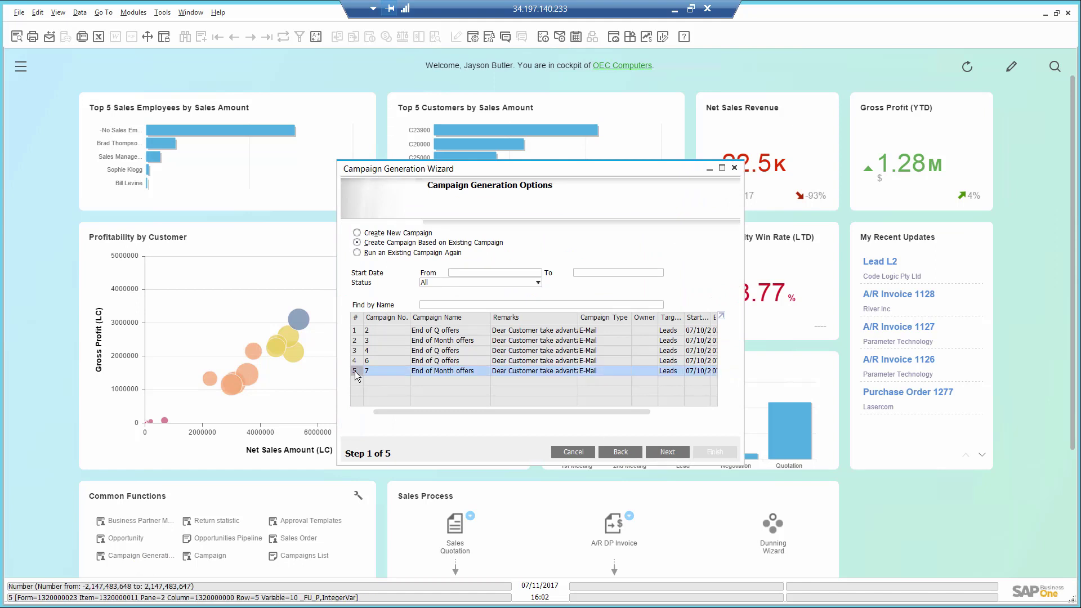
left_click(676, 451)
Review the campaign type and target group, and choose the Campaign_Templates ZIP file from the desktop's Campaign_Templates folder as the campaign template.
left_click(481, 248)
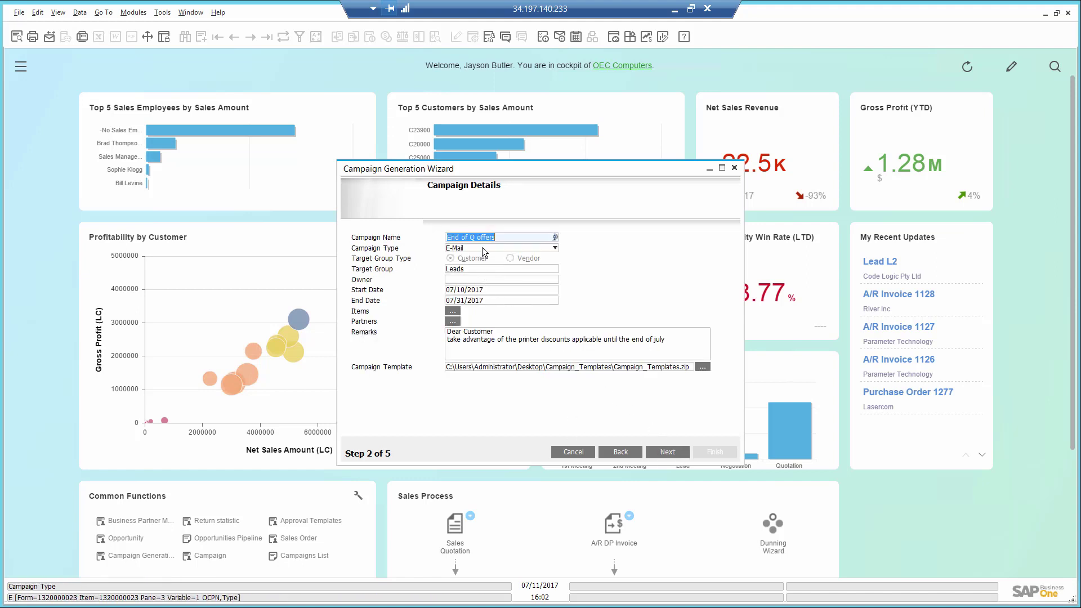
left_click(481, 248)
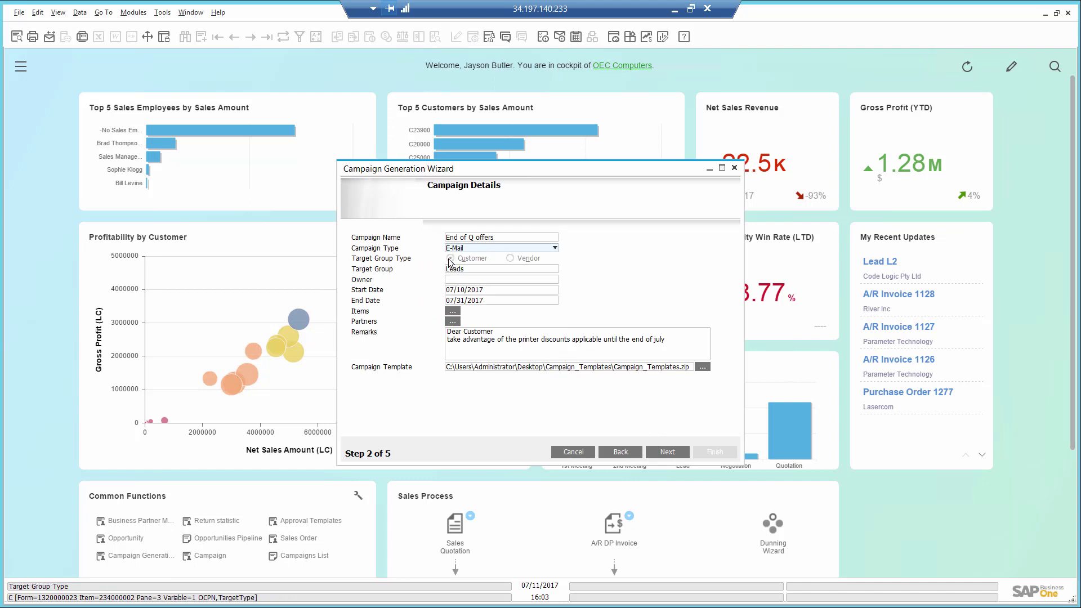
left_click(475, 269)
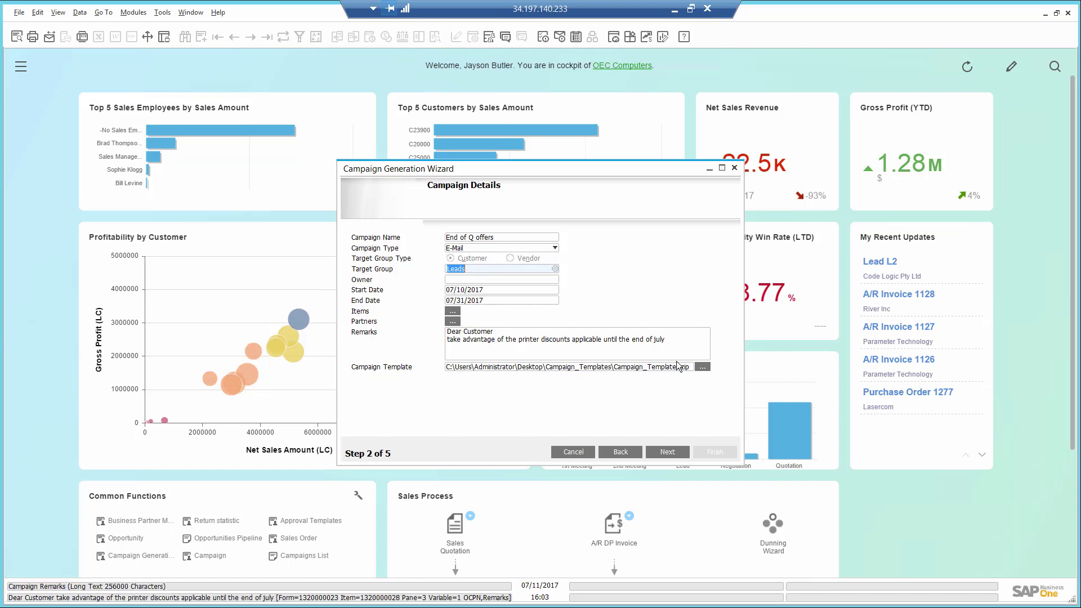
left_click(704, 369)
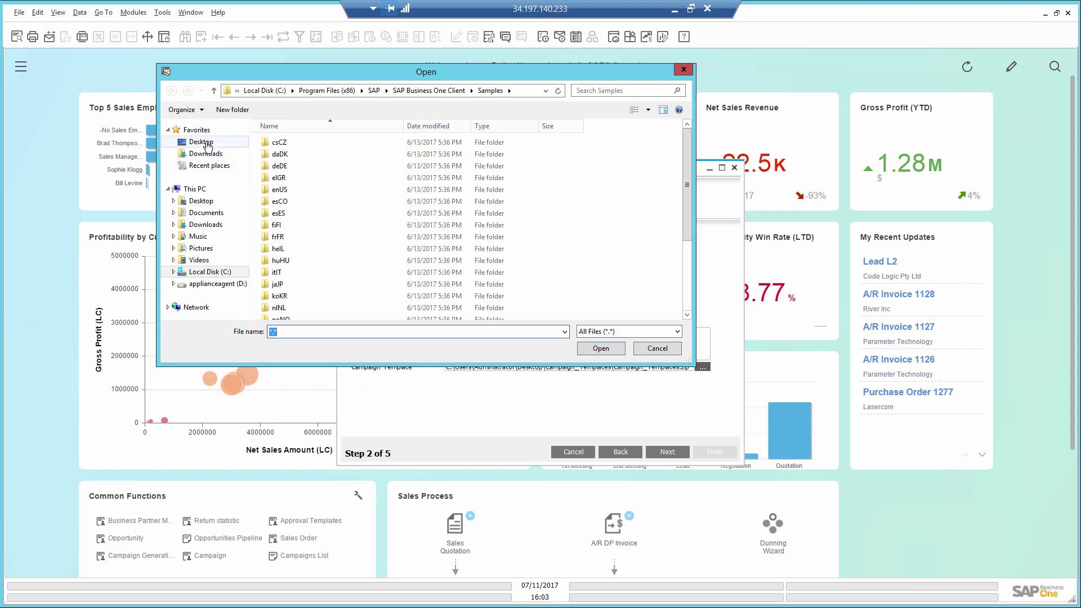
left_click(206, 143)
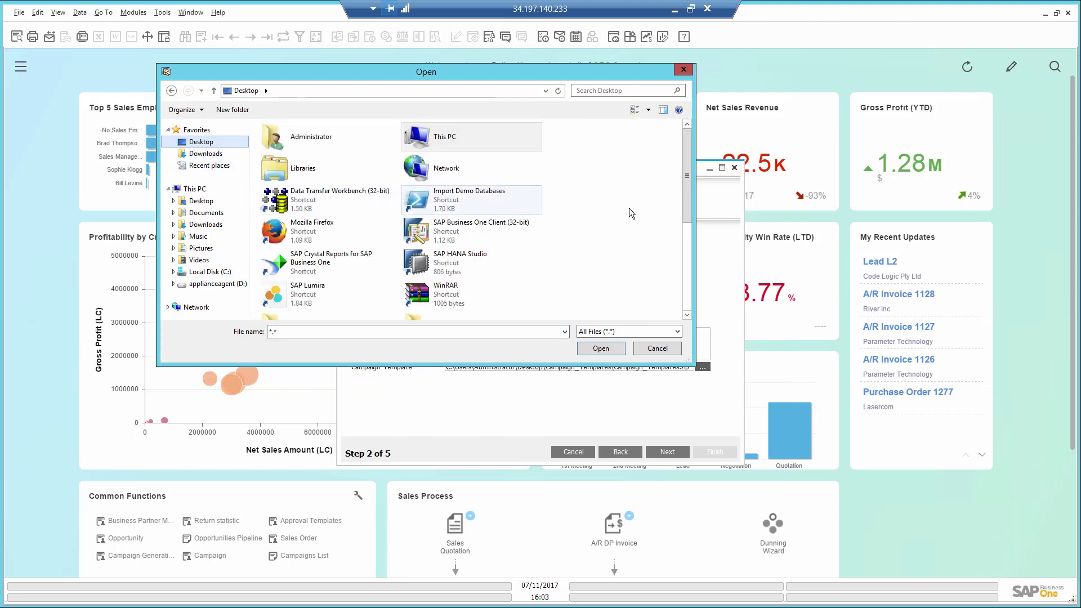
left_click_drag(691, 176, 690, 272)
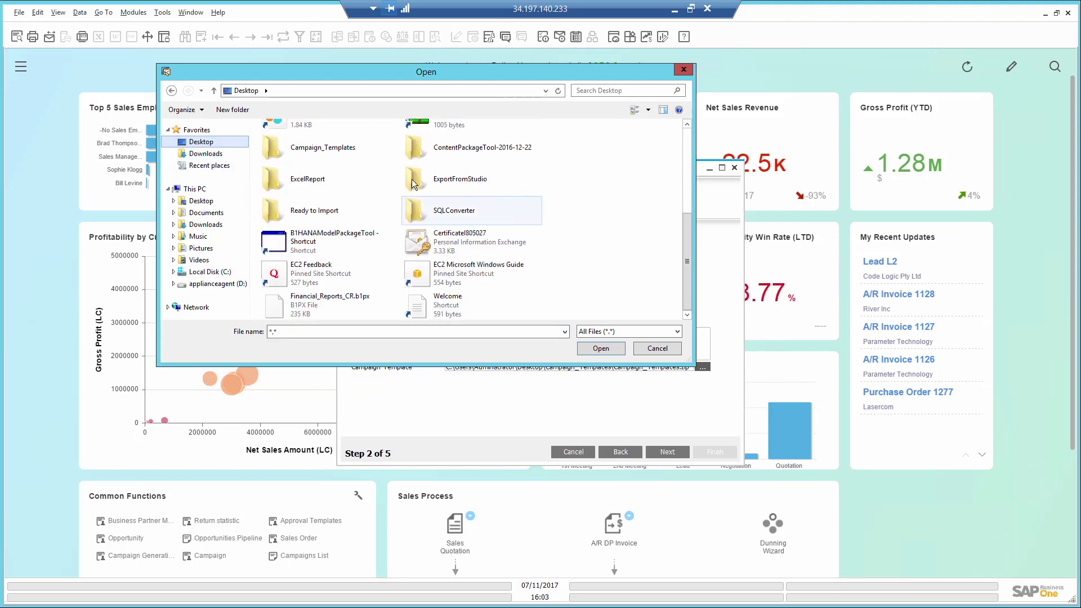
double_click(320, 150)
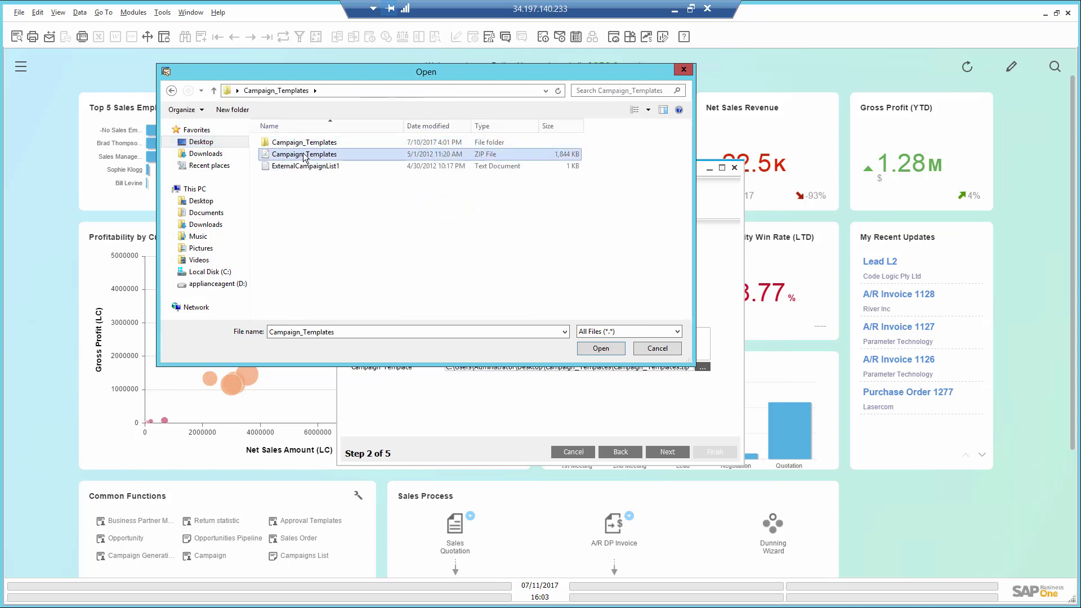
double_click(325, 155)
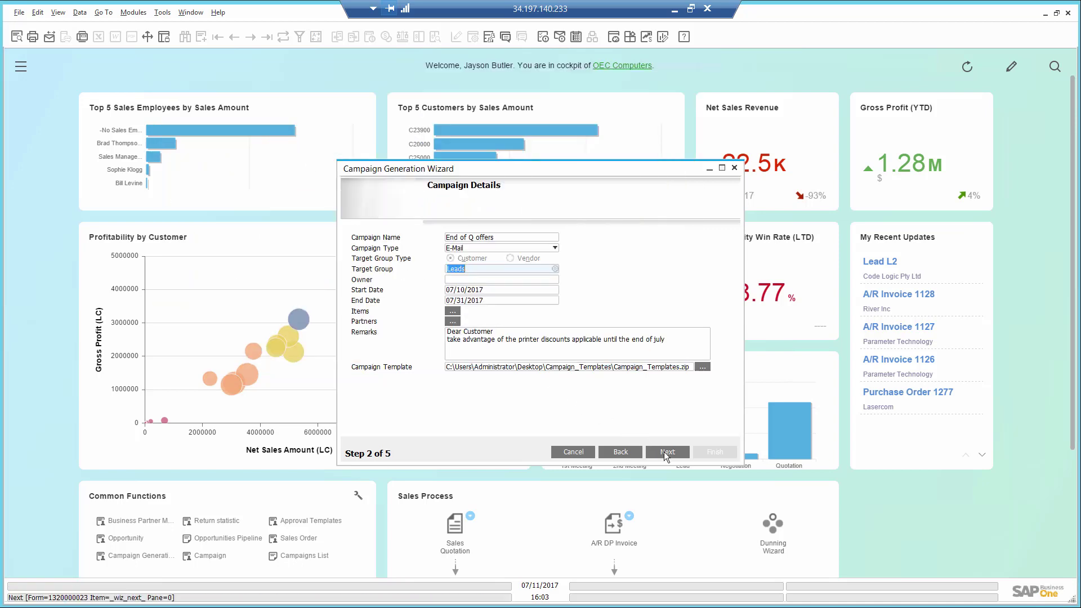
left_click(663, 451)
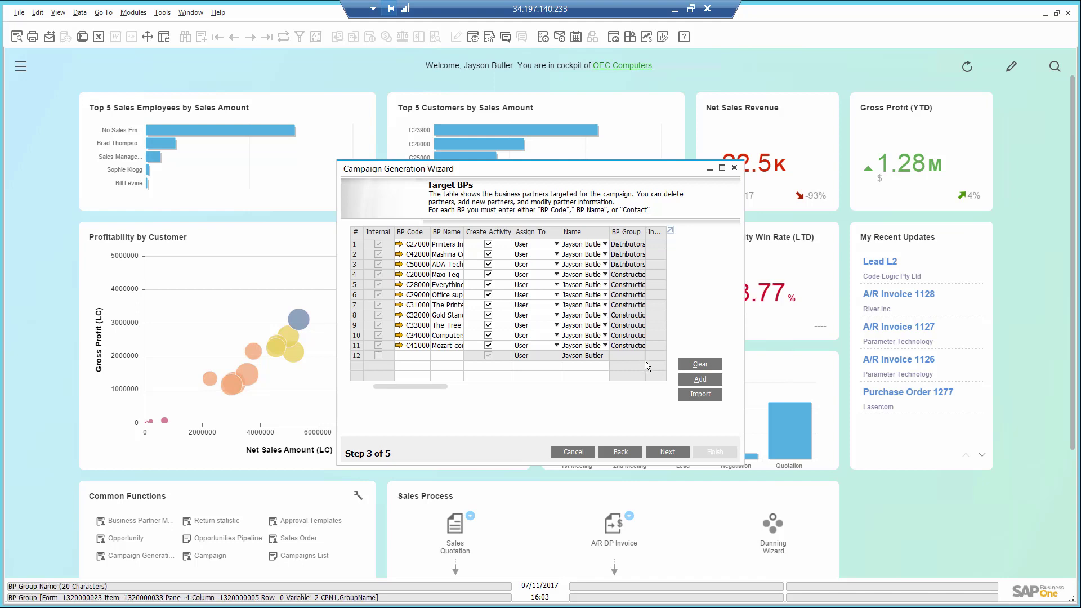
Import additional target business partners into the campaign from the ExternalCampaignList1 text file in the desktop's Campaign_Templates folder.
left_click(711, 393)
left_click(571, 184)
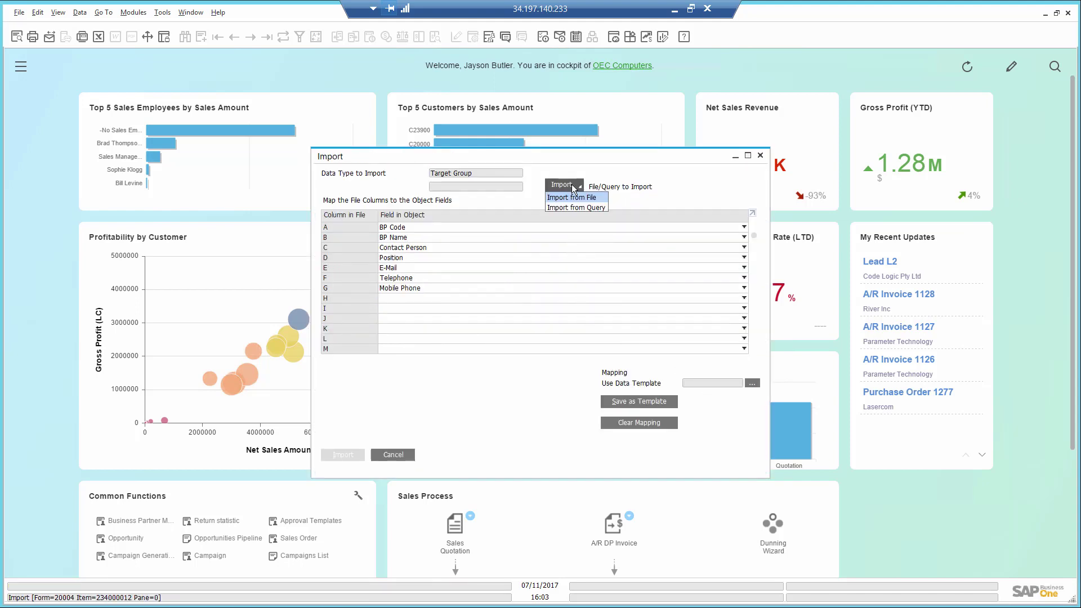
left_click(572, 197)
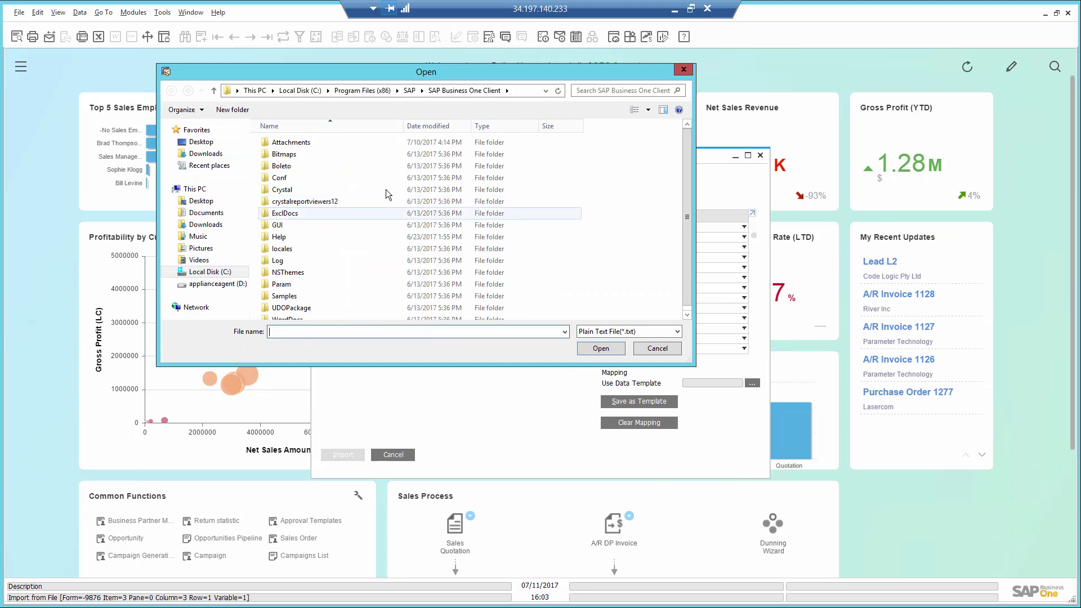
left_click(201, 143)
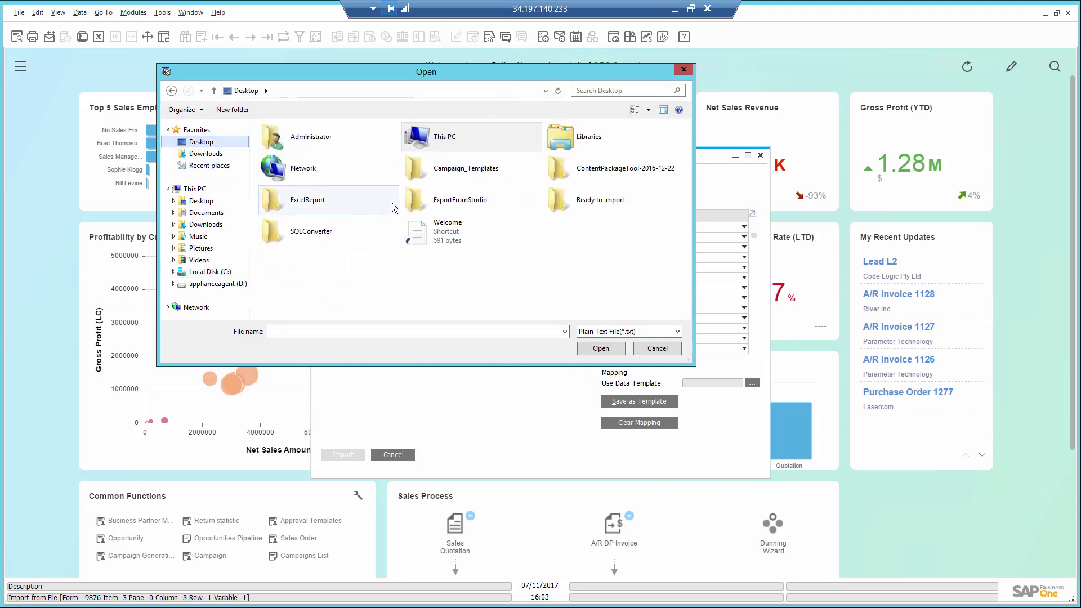
double_click(434, 175)
double_click(332, 152)
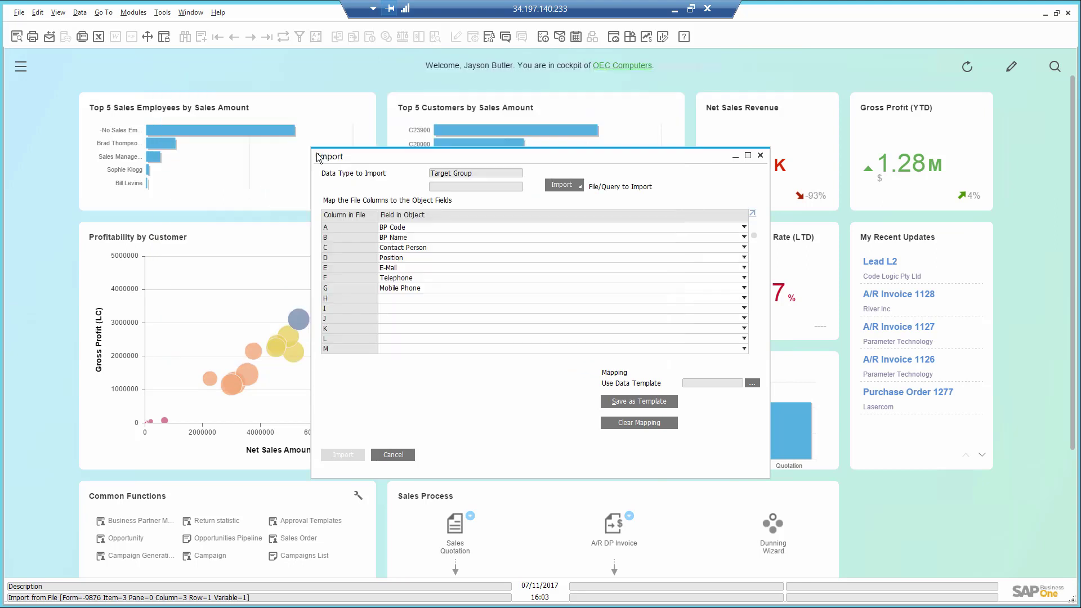
left_click(338, 453)
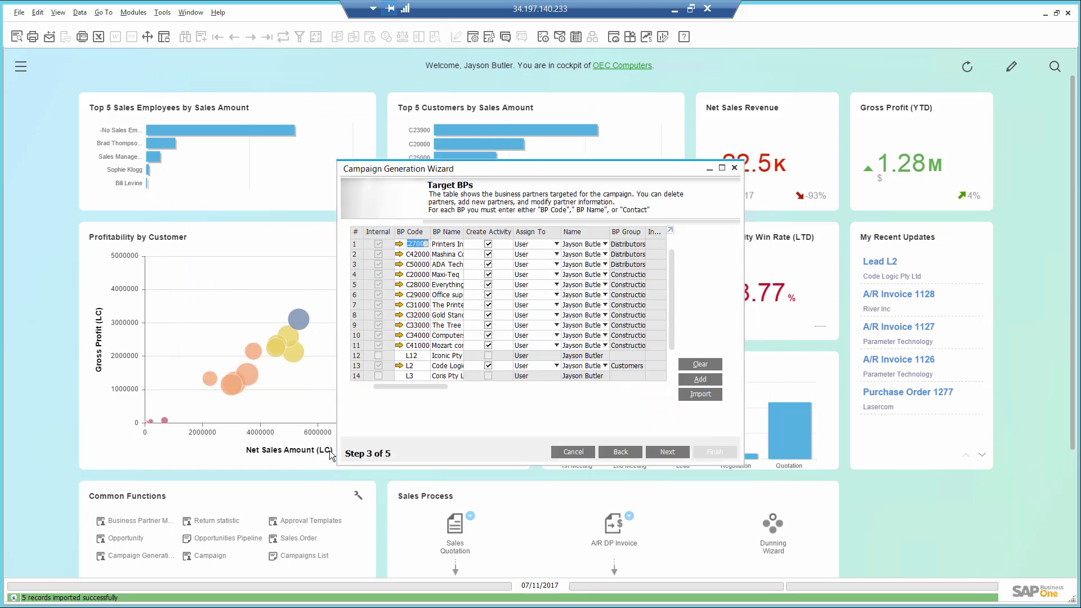
scroll(673, 316, "down", 1)
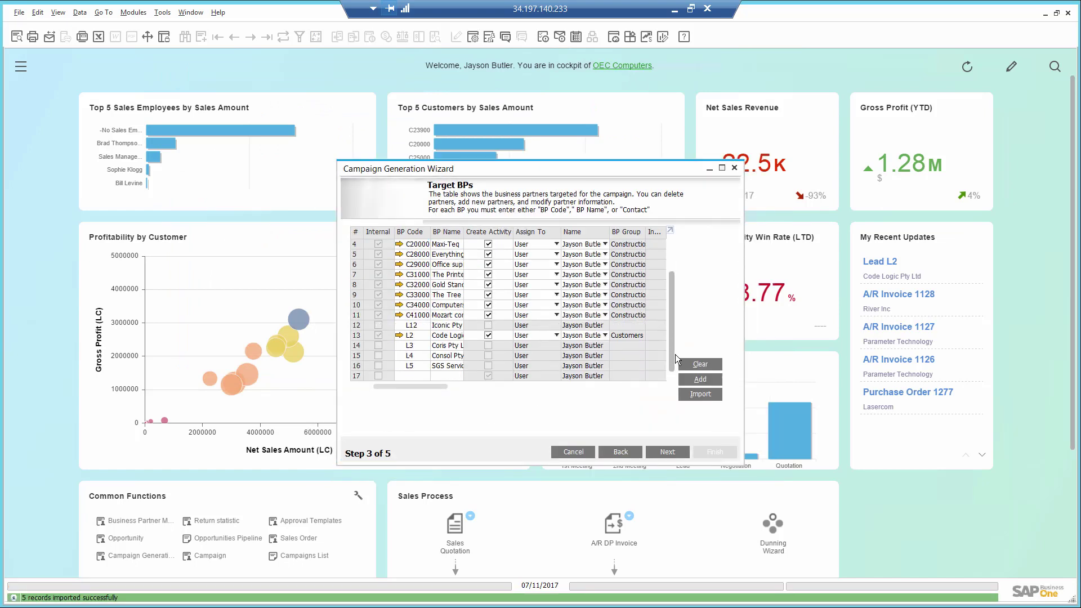
Save and execute the campaign using SAP Business One Mail, and cancel the generated message instead of sending it.
left_click(665, 451)
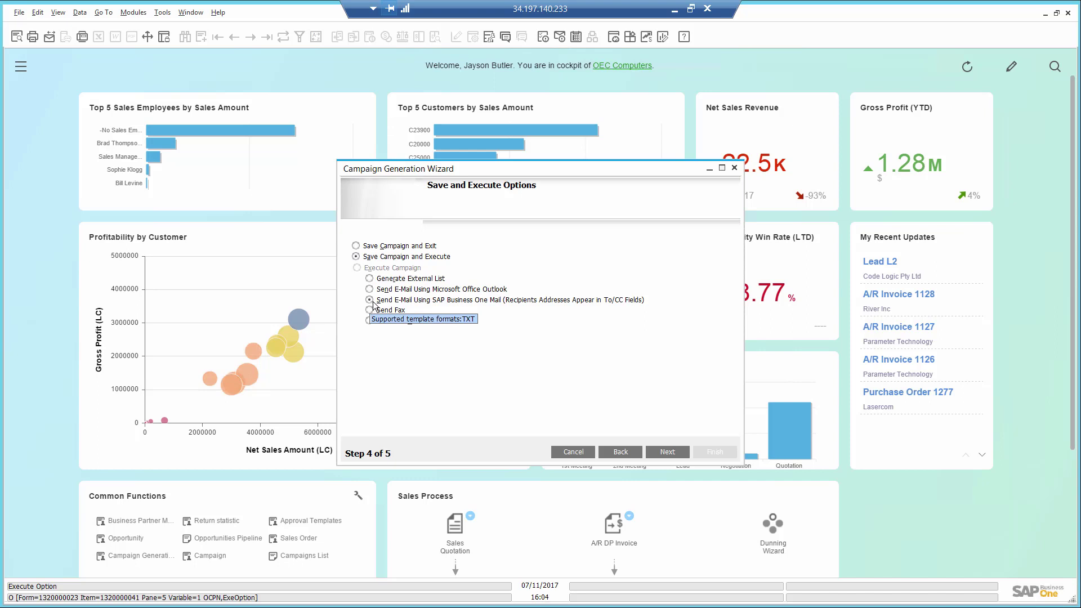
left_click(665, 451)
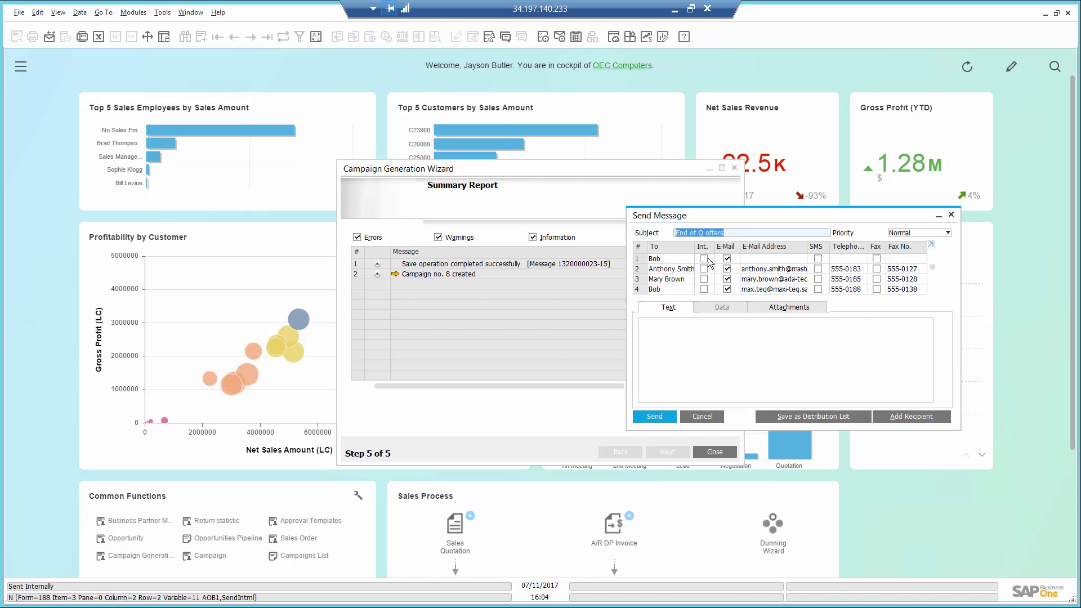
left_click(709, 418)
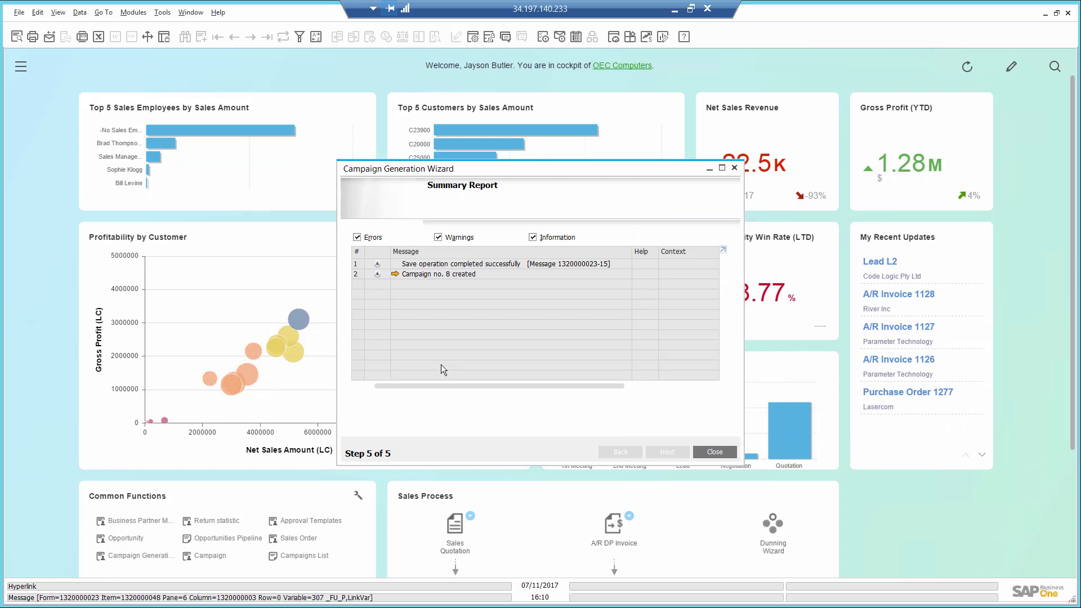
Open the created campaign and mark Maxi-Teq as having responded, with document type Sales Orders and Show BP Documents enabled.
left_click(395, 274)
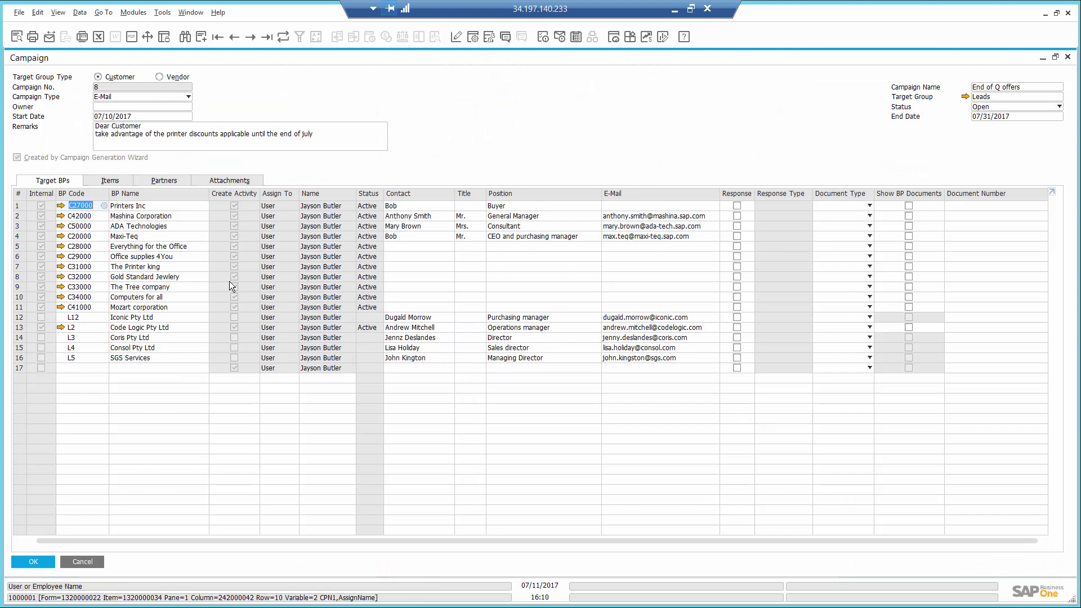
left_click(19, 236)
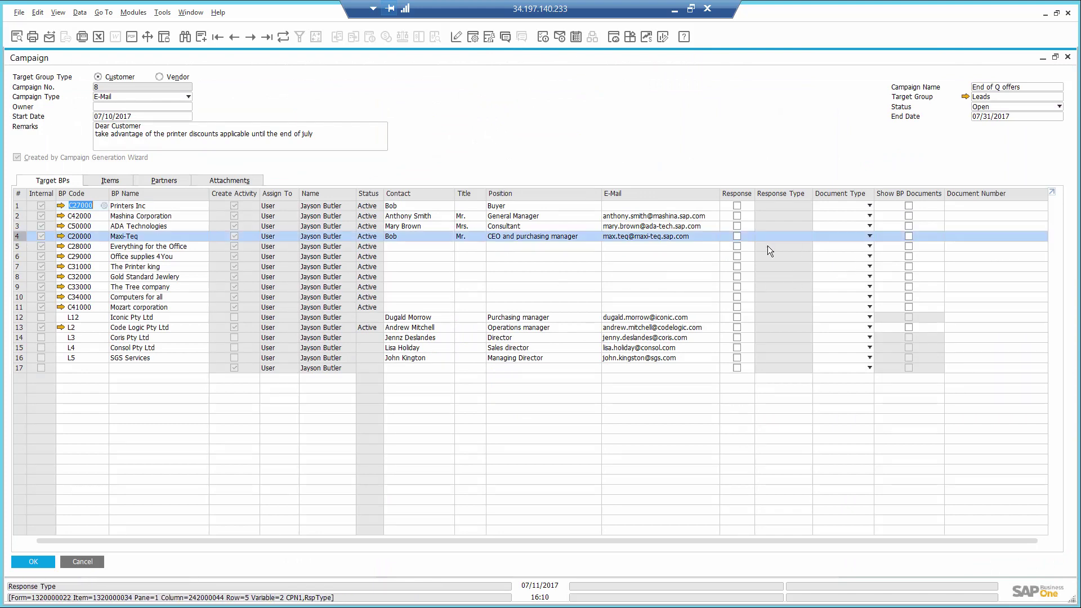
left_click(736, 237)
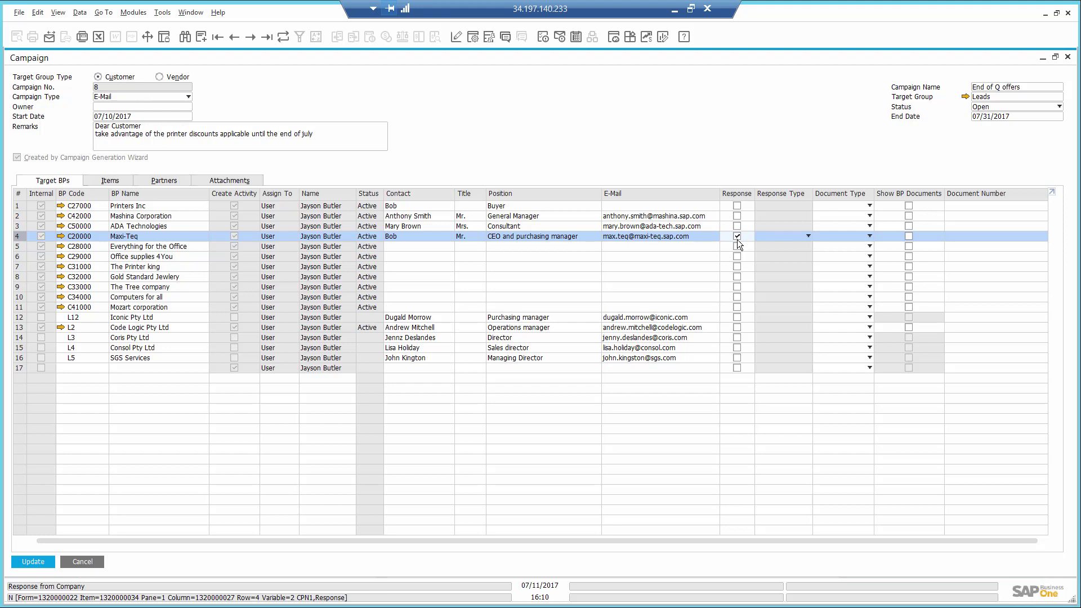
left_click(869, 236)
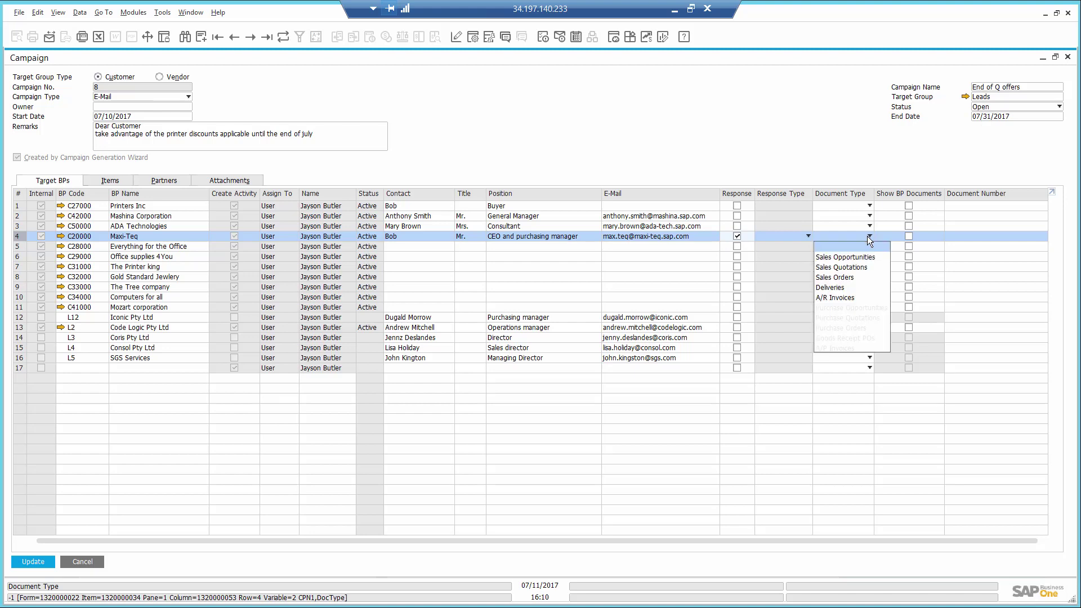
left_click(858, 277)
left_click(908, 237)
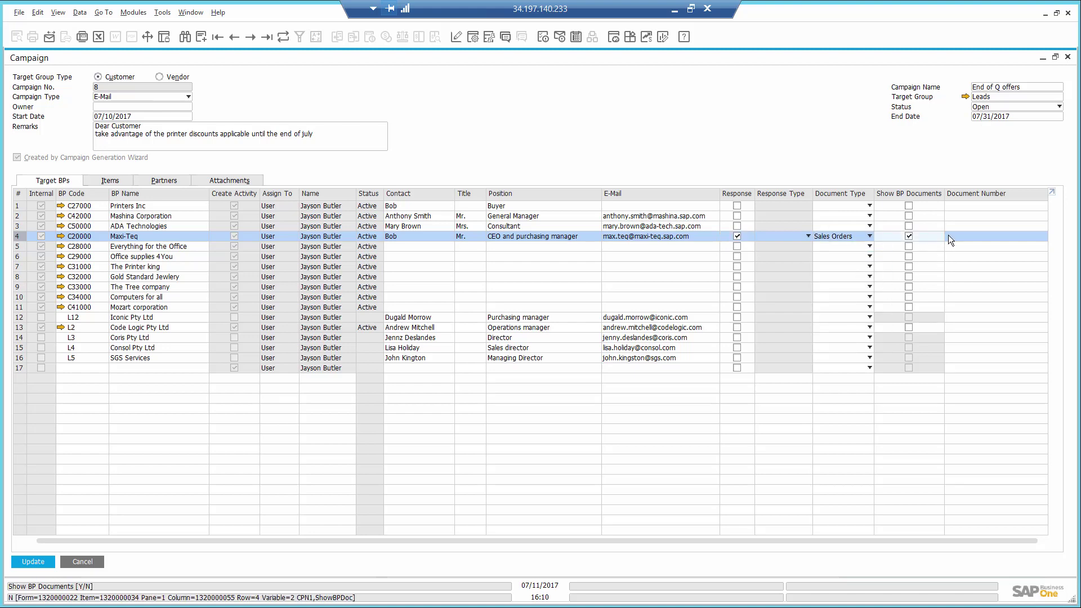
Create a new sales order for Maxi-Teq from the campaign row's document number and enter item A00001 on it.
left_click(964, 236)
key("Tab")
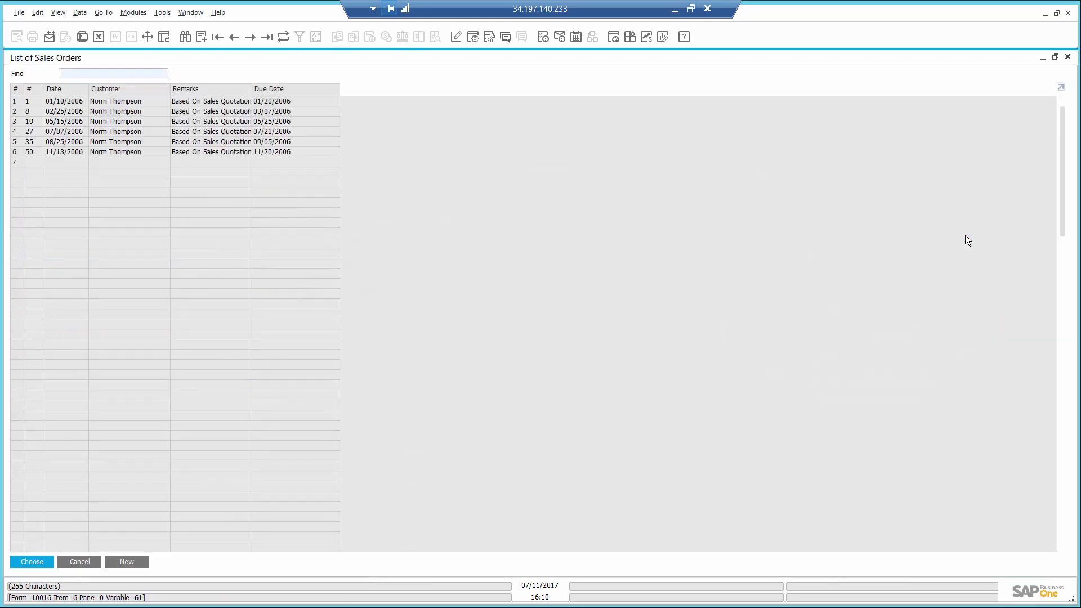
left_click(128, 561)
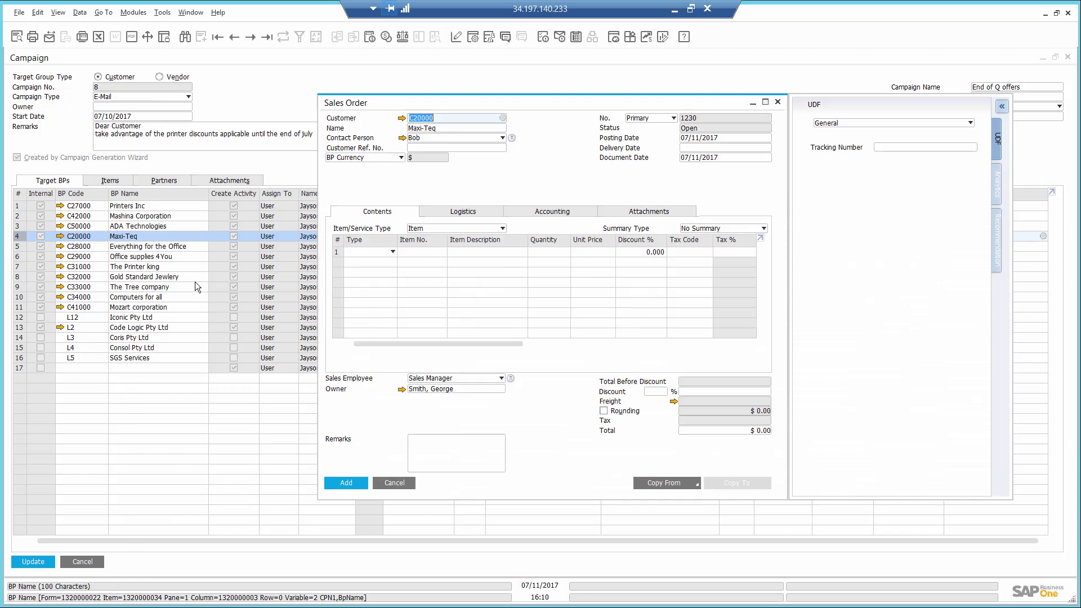
left_click(434, 252)
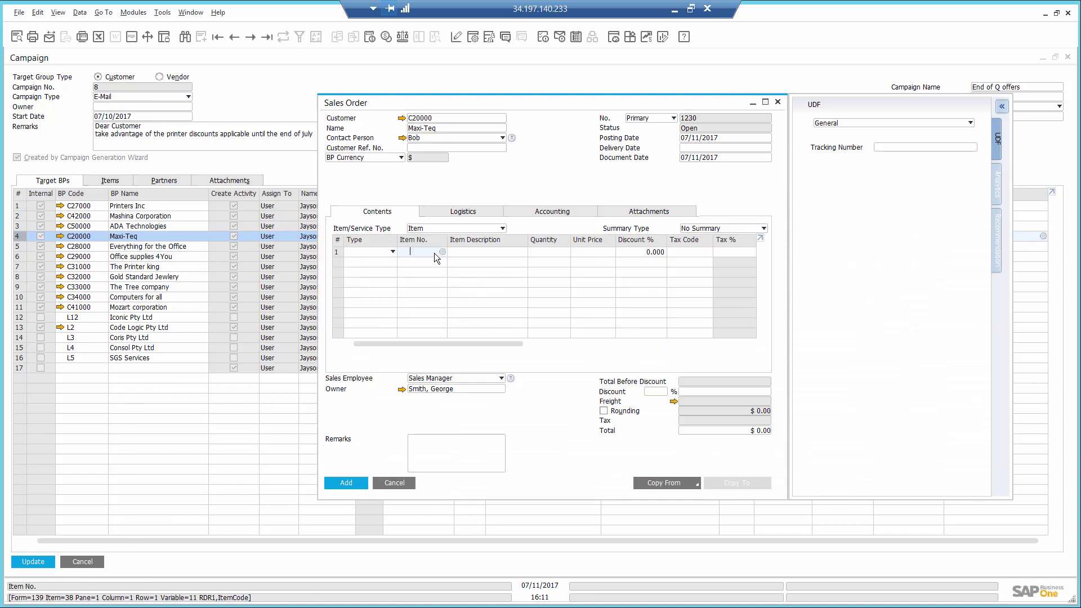
key("Tab")
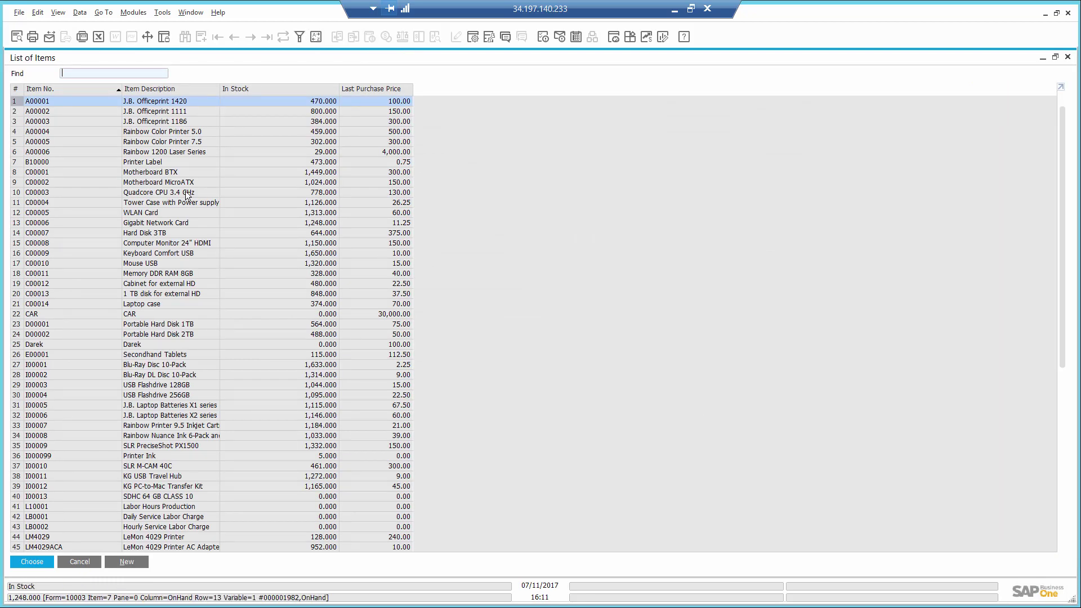
double_click(128, 107)
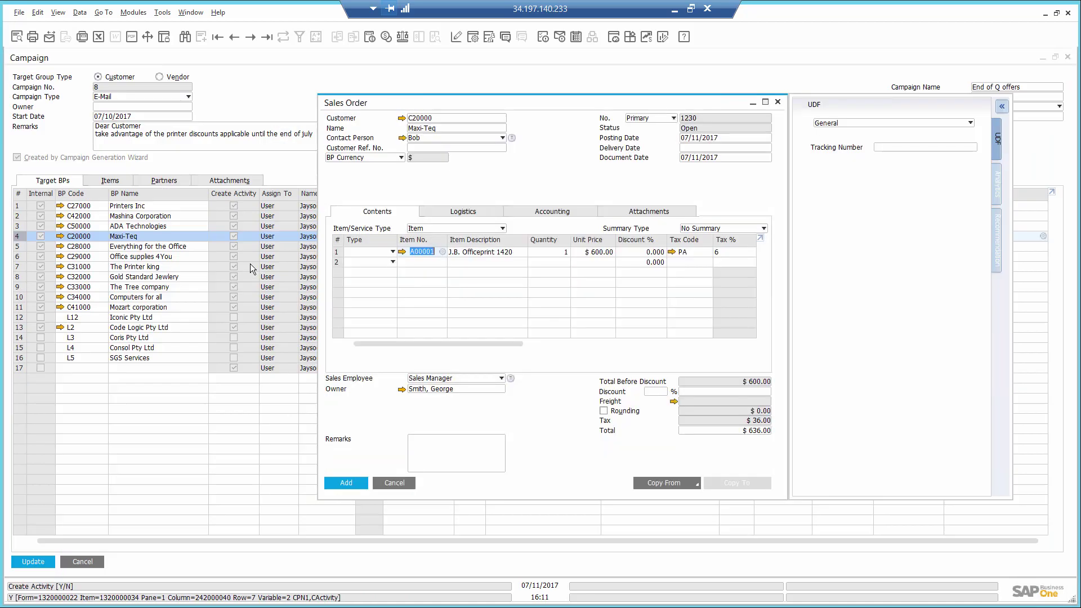
Add the recommended items A00003 and A00002 to the Maxi-Teq sales order.
left_click(997, 243)
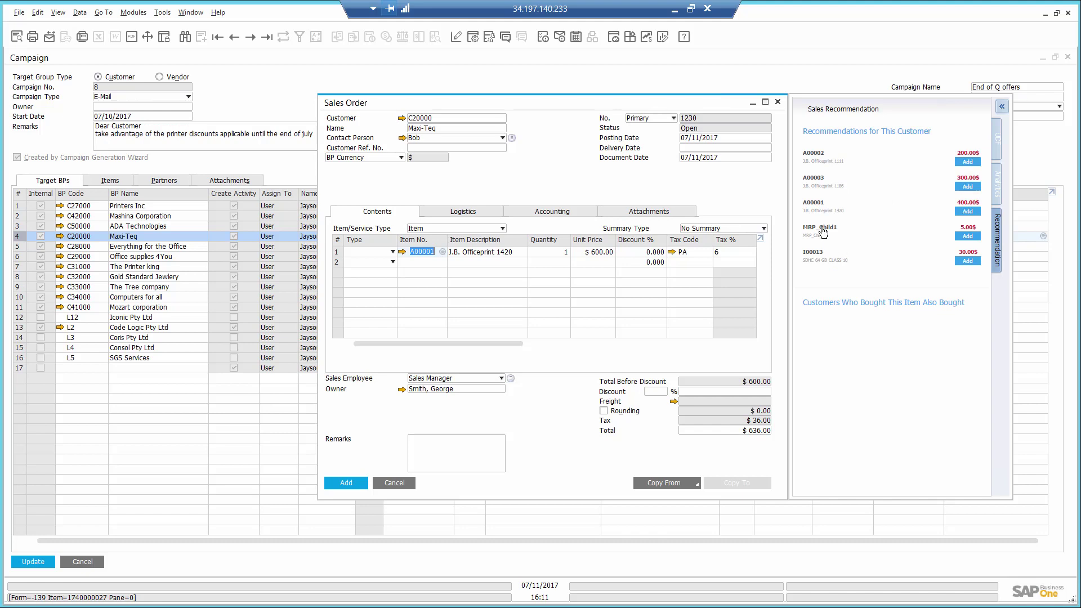
left_click(973, 188)
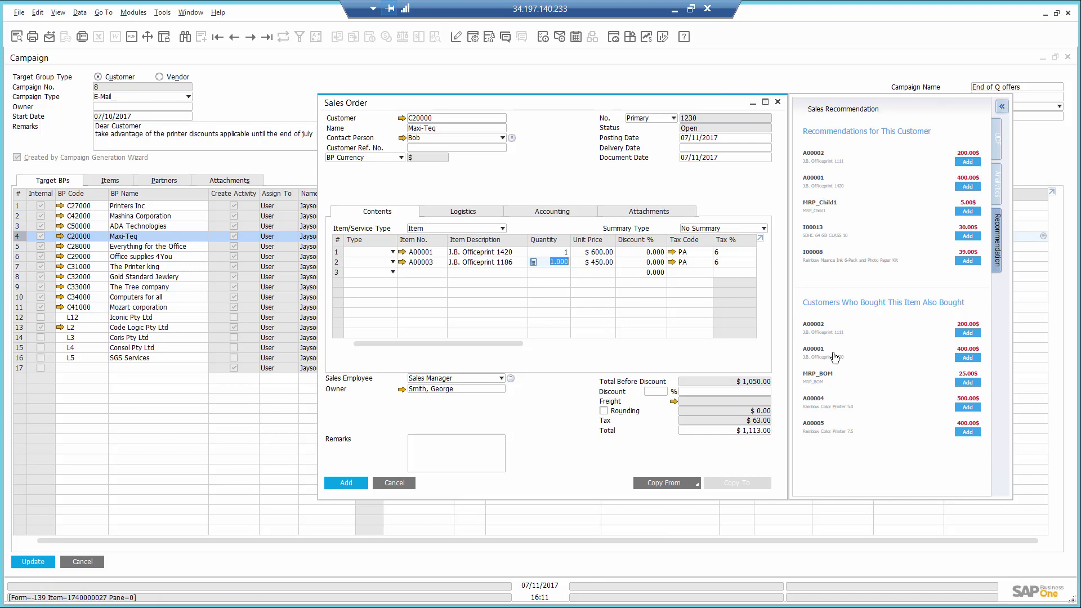
left_click(967, 333)
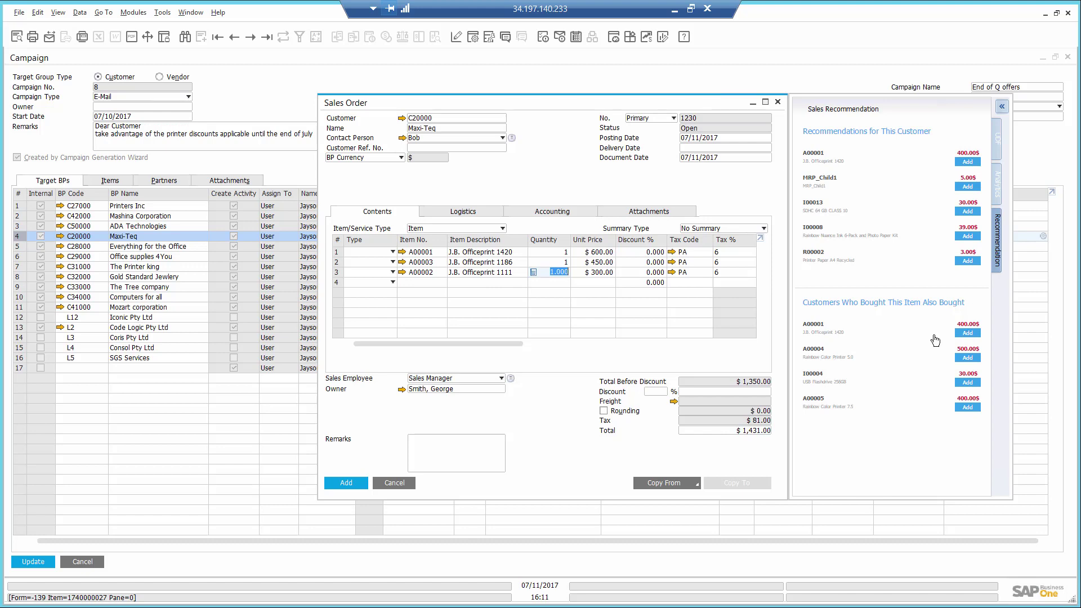
Set the sales order's delivery date to 07/11/2017 and add the order.
left_click(702, 147)
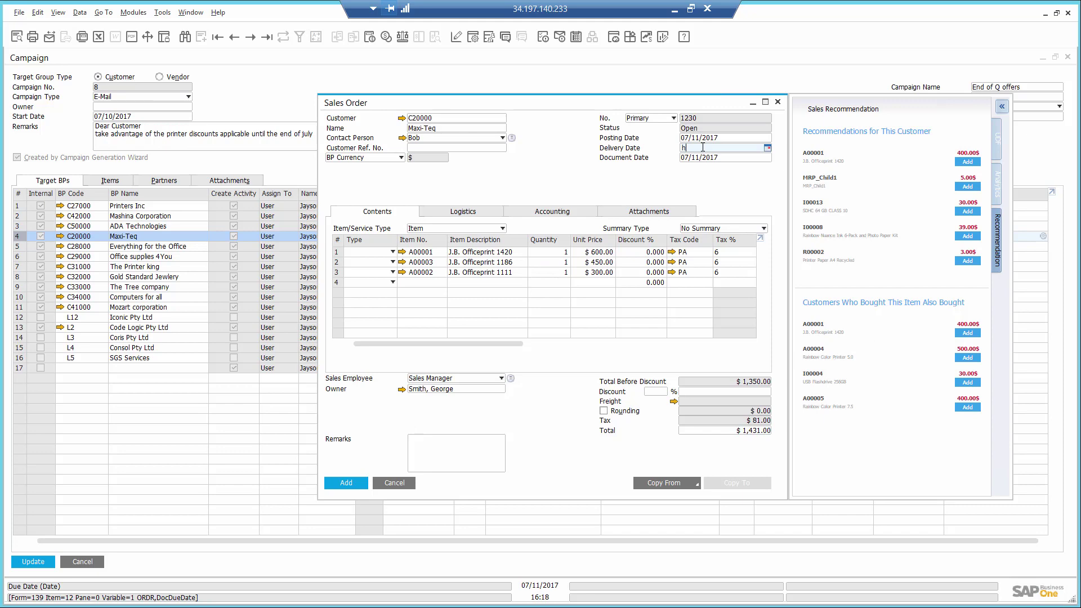
key("Tab")
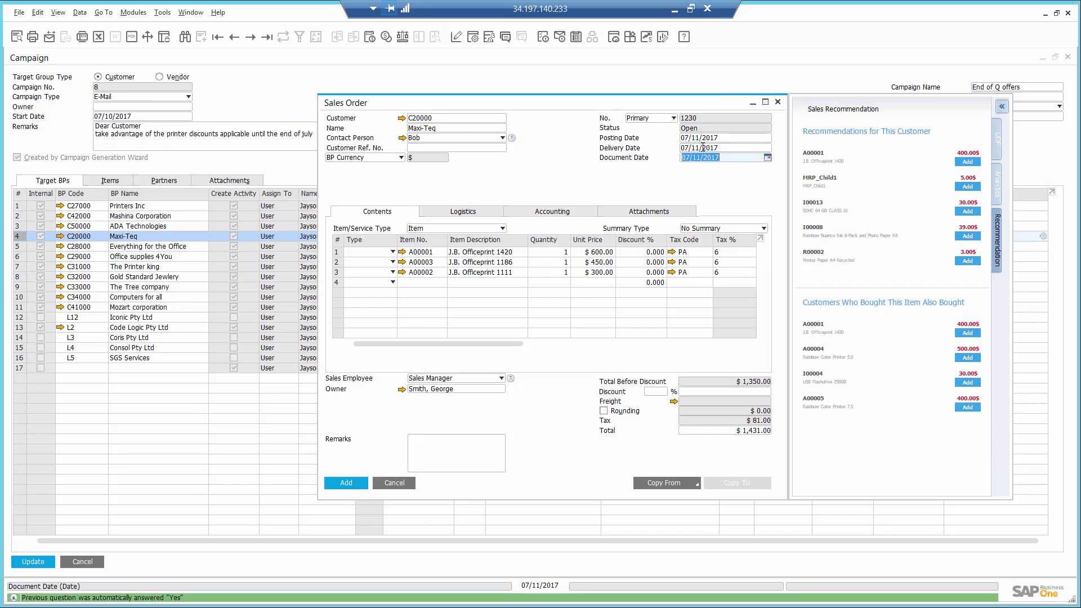
left_click(348, 482)
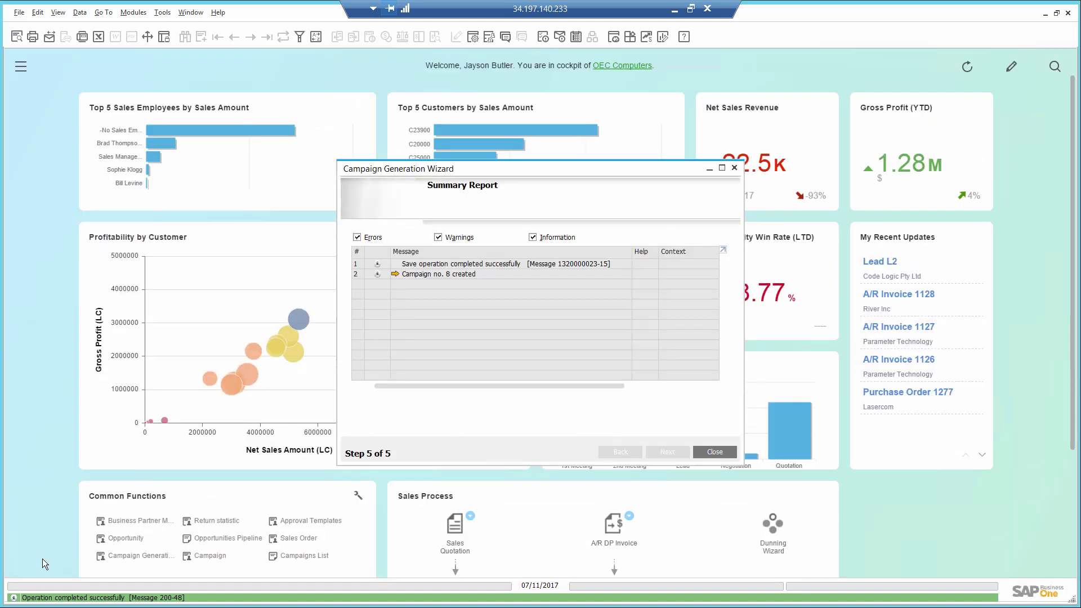
Close the Campaign Generation Wizard's summary report and return to the cockpit.
left_click(701, 454)
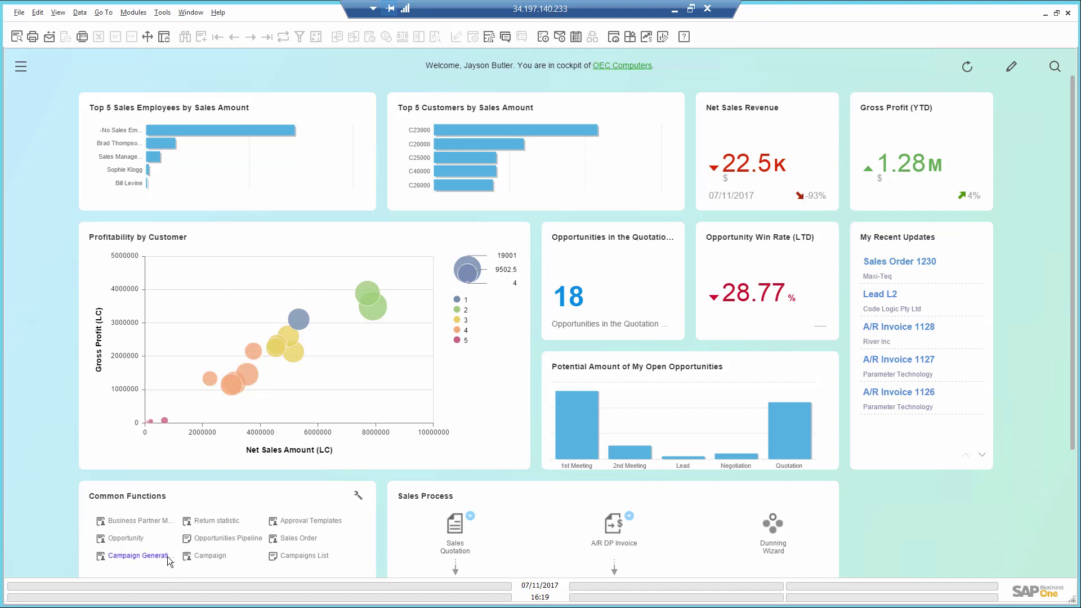
left_click(203, 556)
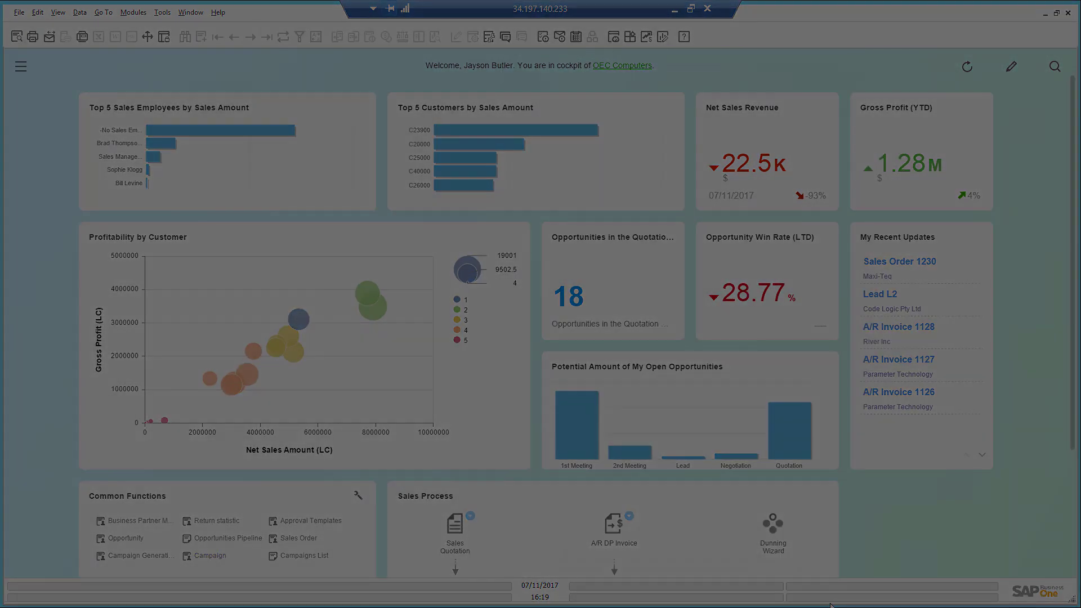